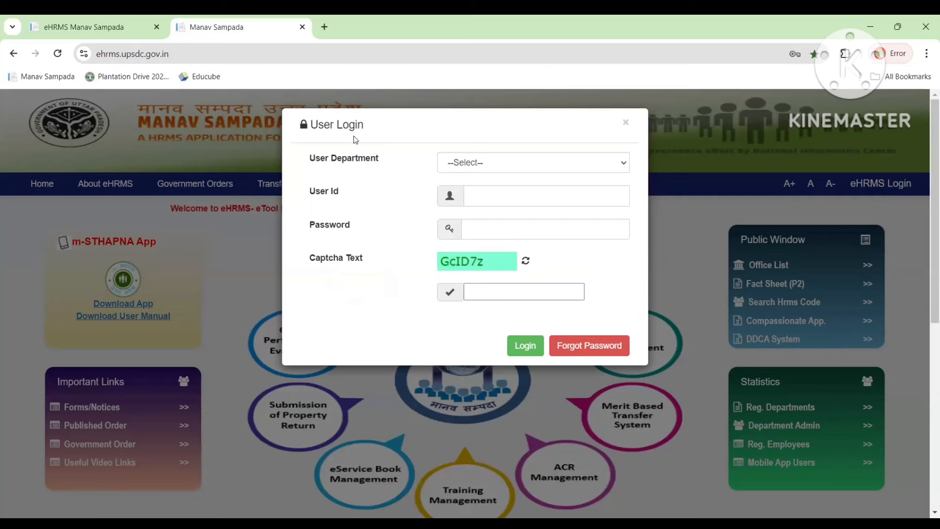
# Choose ALL OTHER DEPARTMENTS as the login department and bring up saved user ids.
pyautogui.click(462, 165)
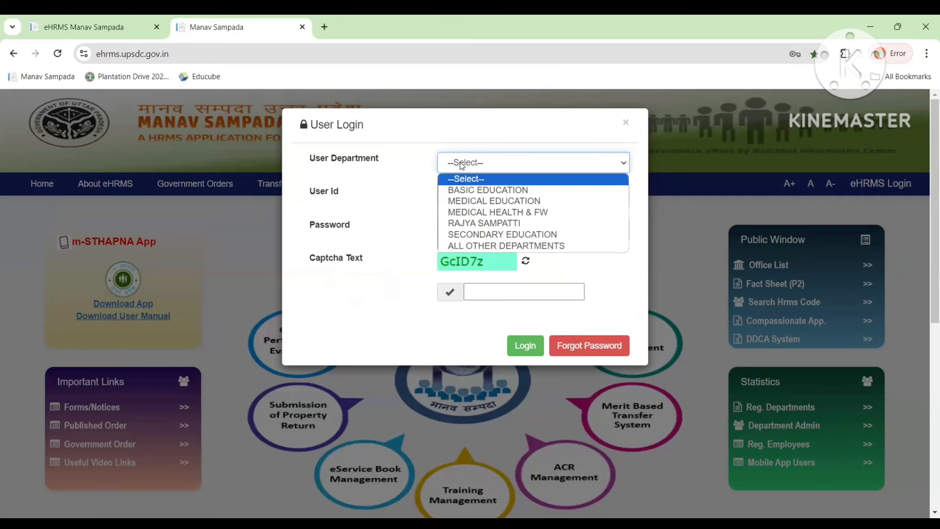
pyautogui.click(477, 246)
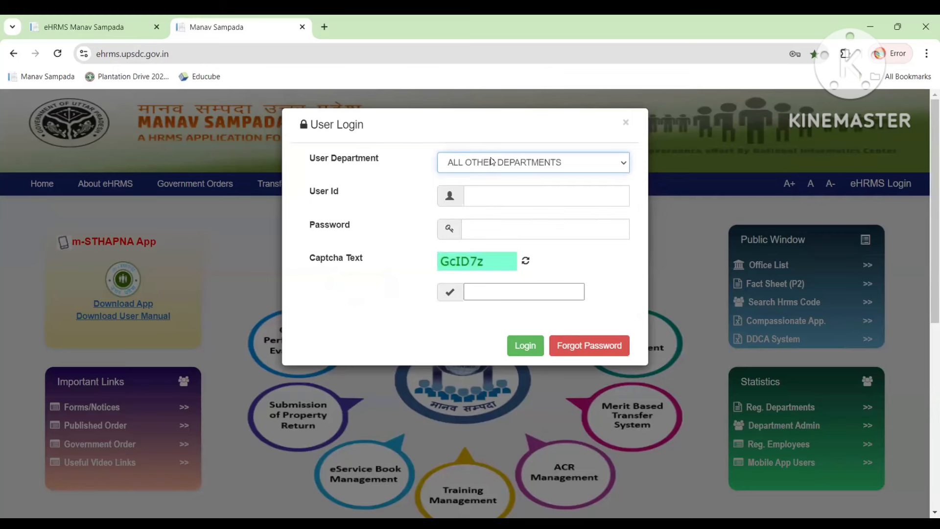
pyautogui.click(475, 195)
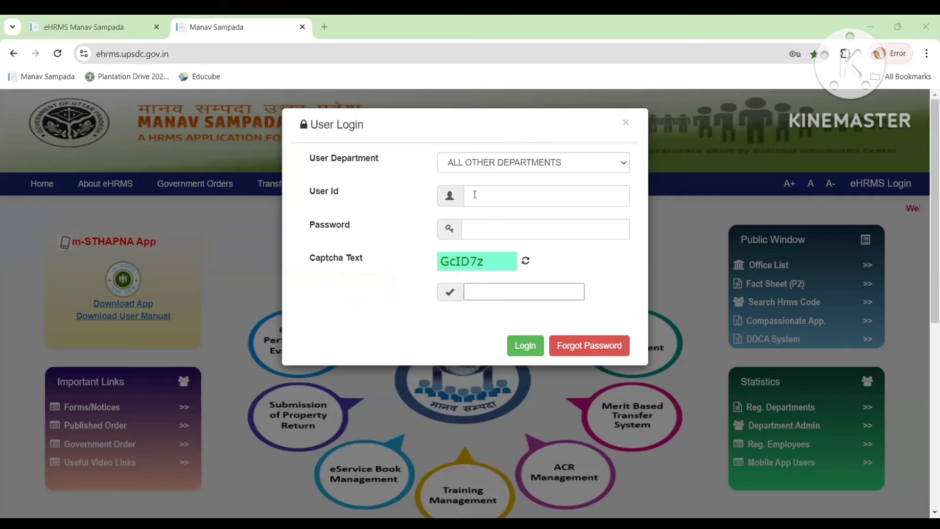
pyautogui.click(475, 194)
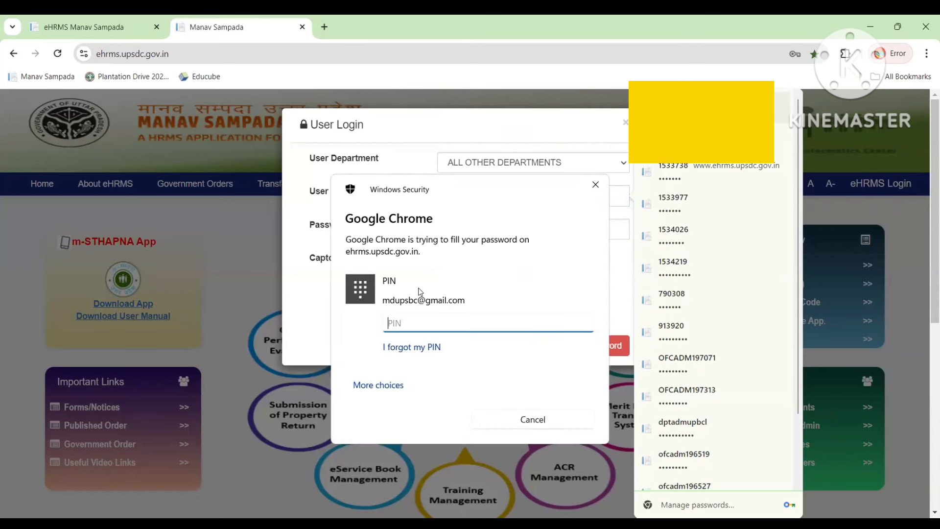
# Autofill the saved user id and password, enter the captcha text, and log in.
pyautogui.write('••••')
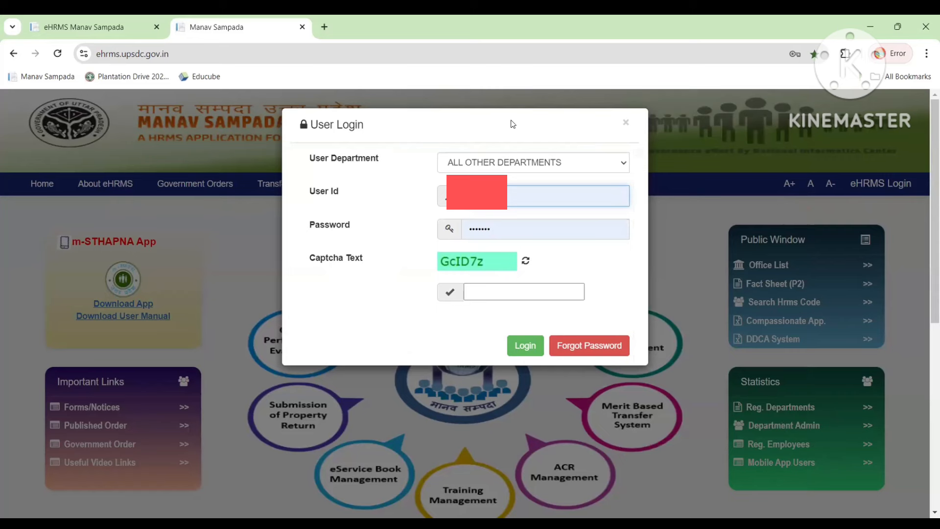
pyautogui.click(492, 289)
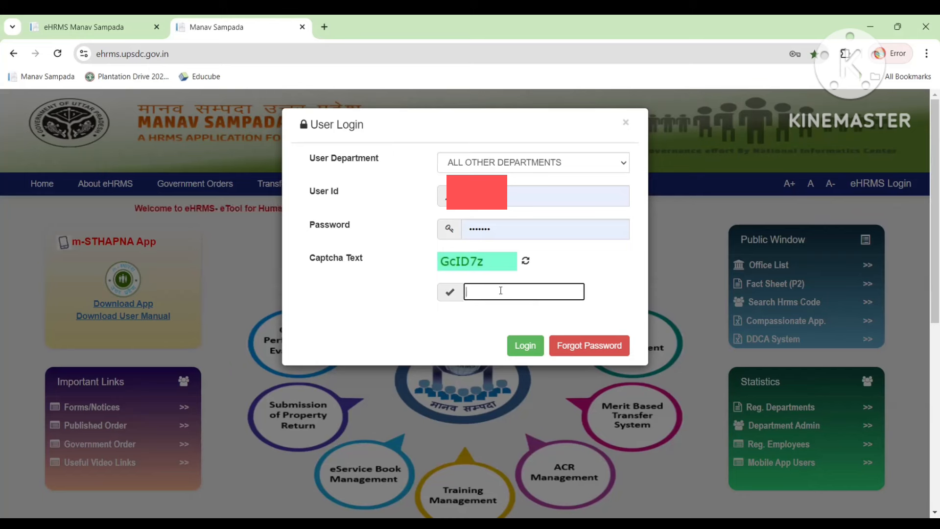
pyautogui.write('G')
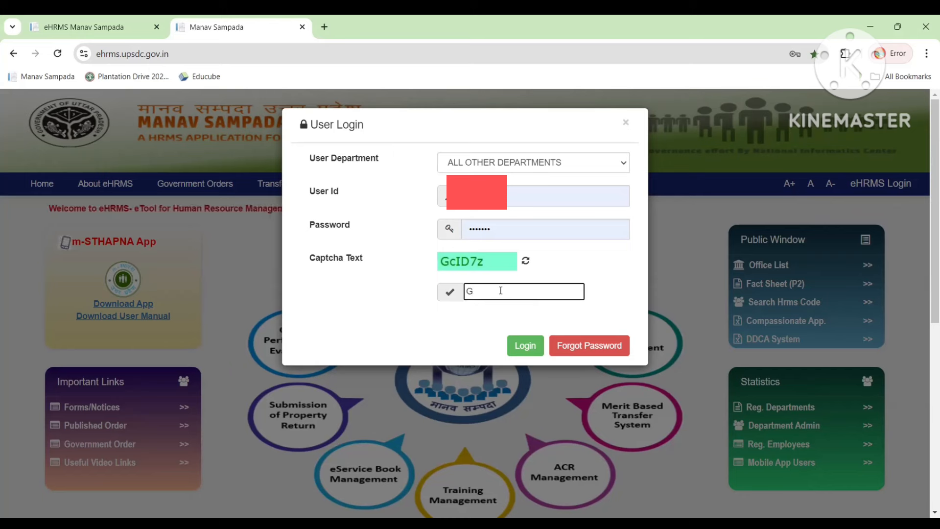
pyautogui.write('cI')
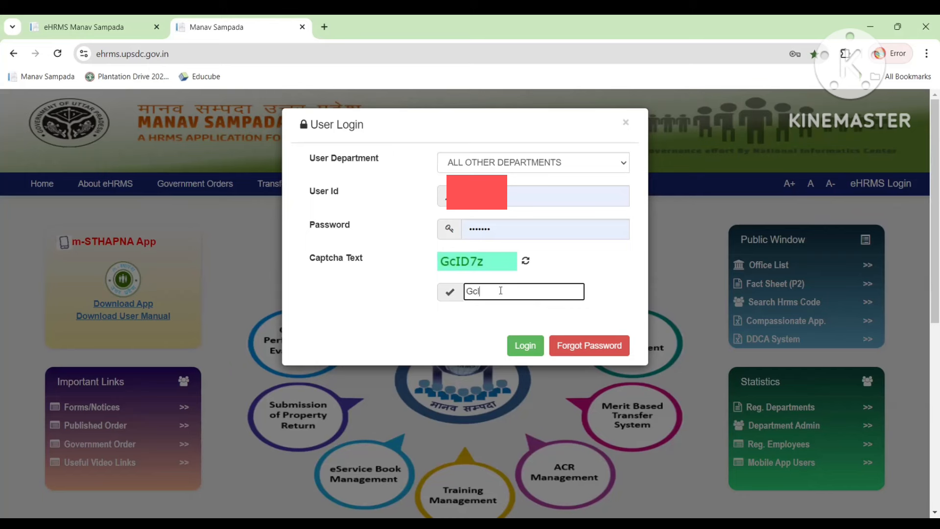
pyautogui.write('D7z')
pyautogui.click(519, 354)
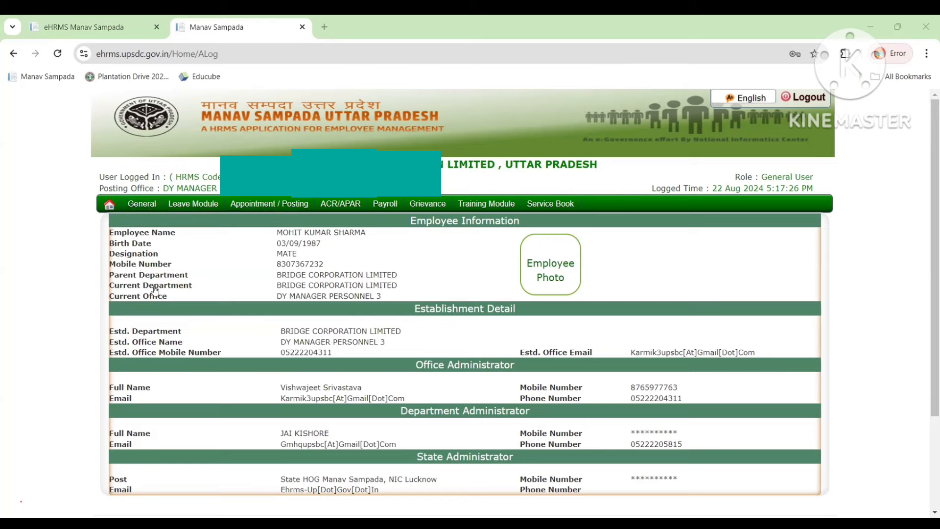
# Wait for the employee information and establishment dashboard to finish loading.
pyautogui.moveTo(142, 211)
pyautogui.moveTo(200, 298)
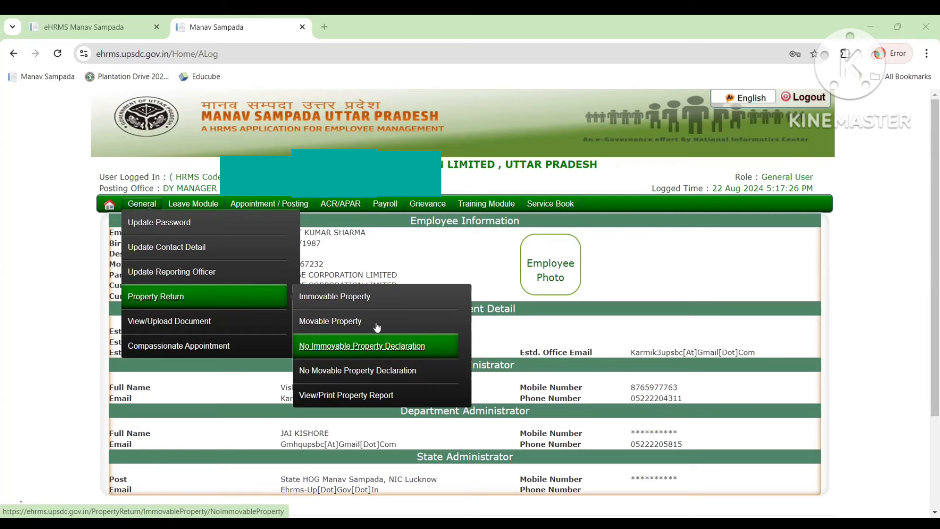
# Open the Immovable Property Details form, reloading after the 503 error.
pyautogui.click(360, 299)
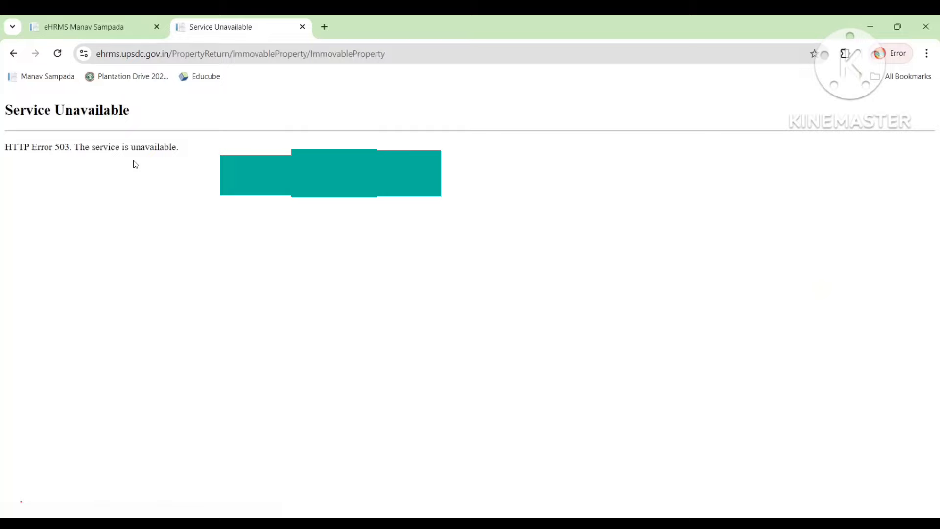
pyautogui.click(59, 53)
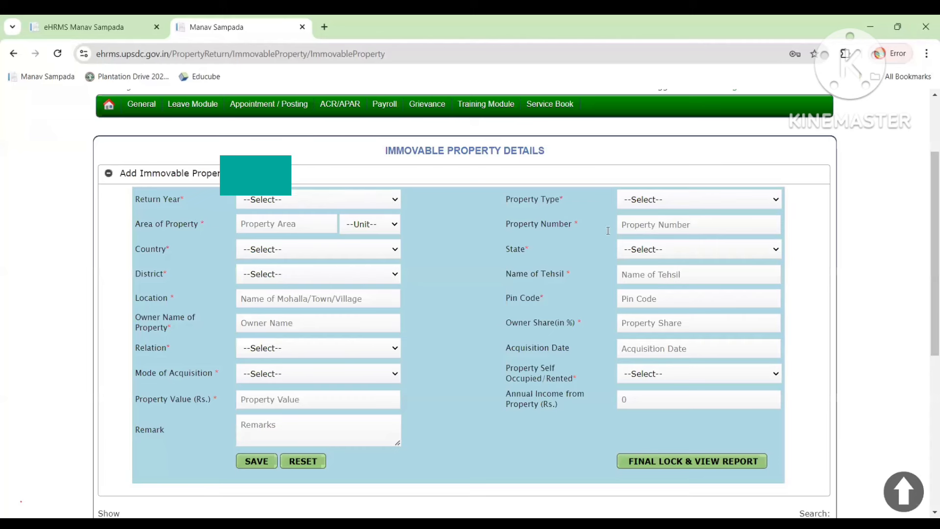
# Select 2023 as the property's Return Year.
pyautogui.click(357, 200)
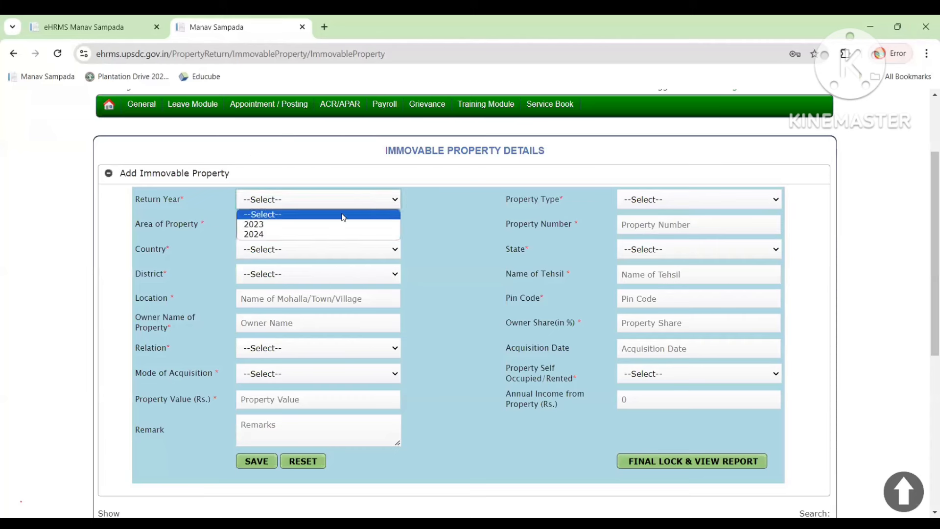
pyautogui.click(337, 226)
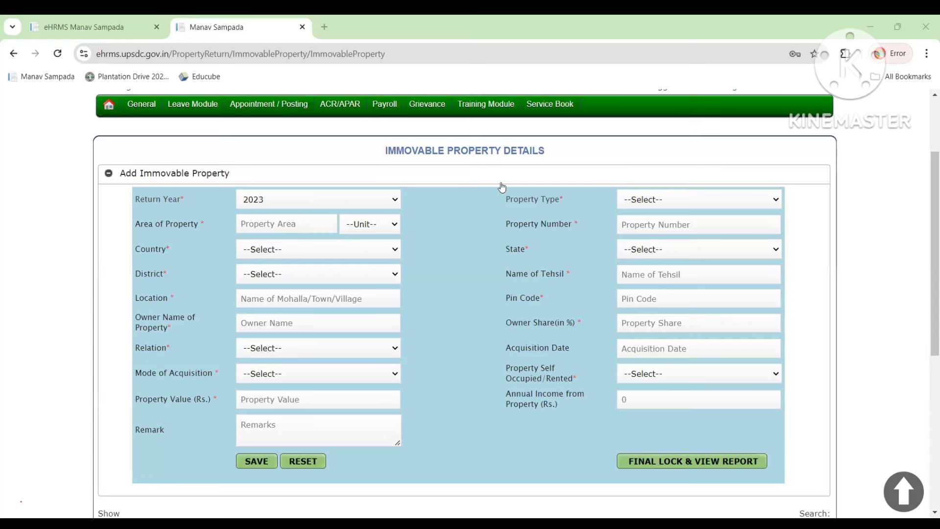
# Set Property Type to House/Building with an area of 650 Square Feet.
pyautogui.click(666, 198)
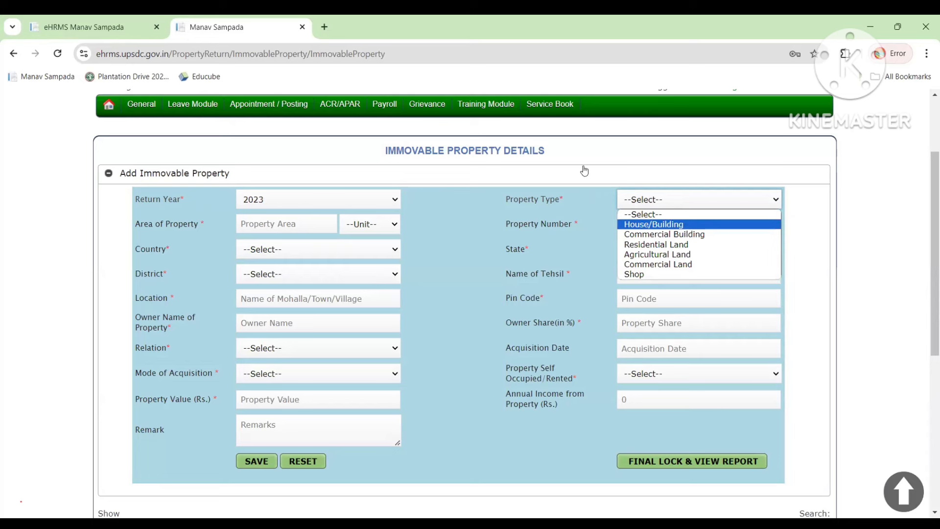
pyautogui.click(479, 242)
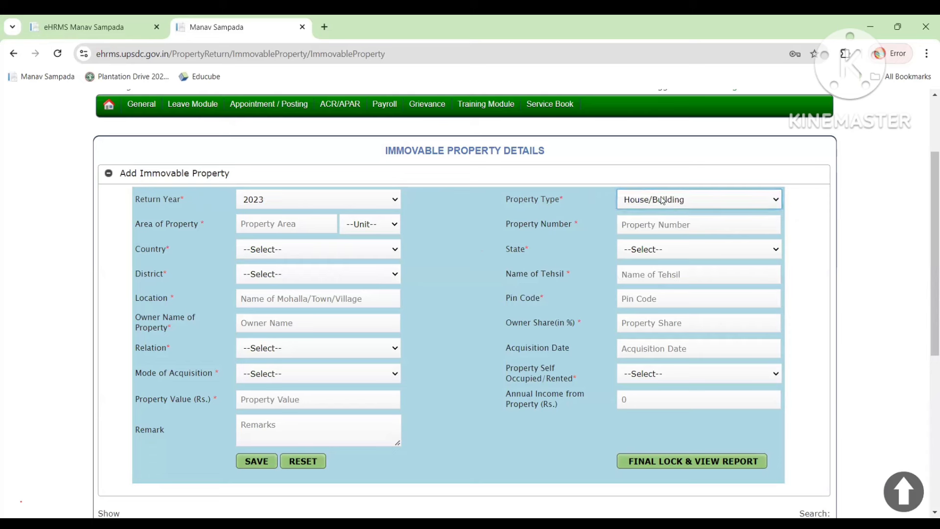
pyautogui.click(300, 223)
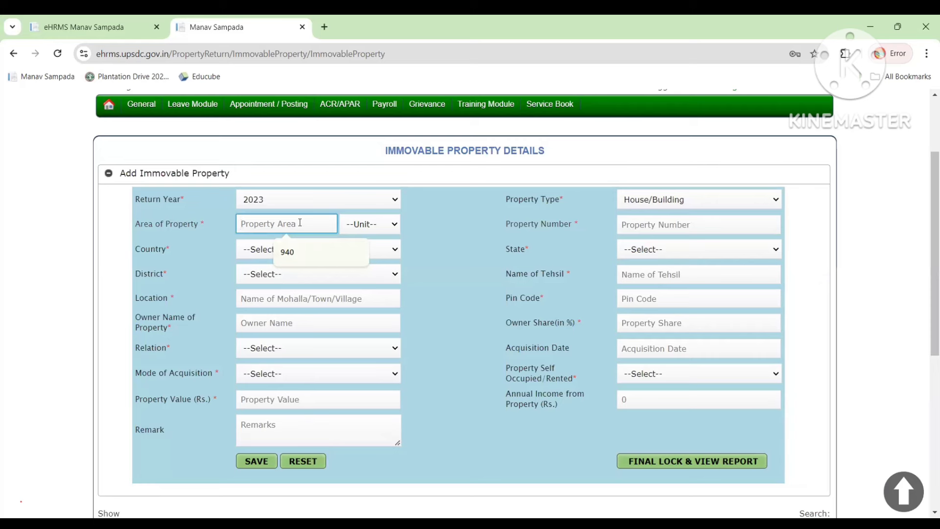
pyautogui.write('650')
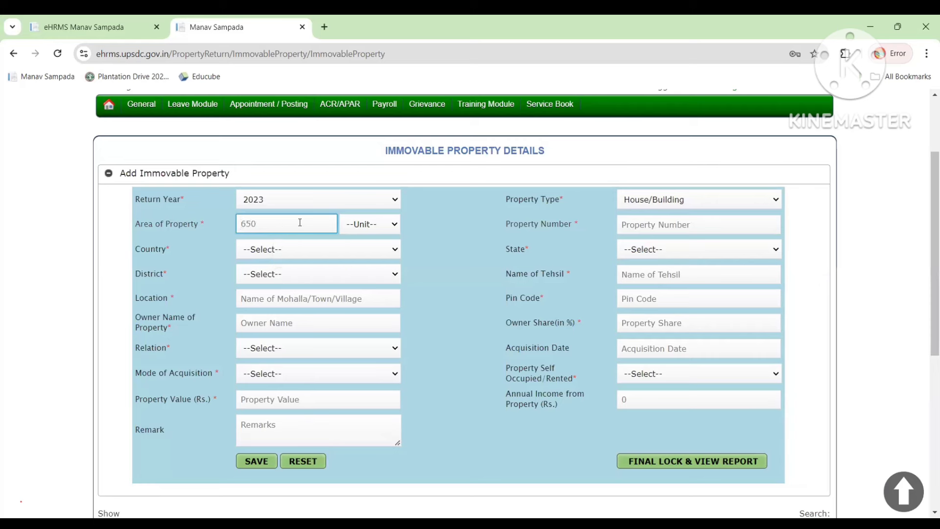
pyautogui.click(366, 227)
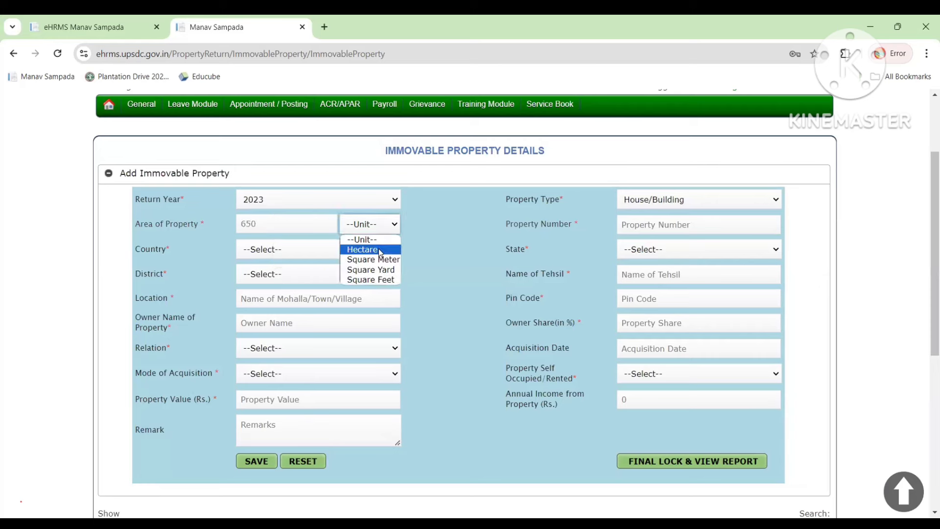
pyautogui.click(385, 277)
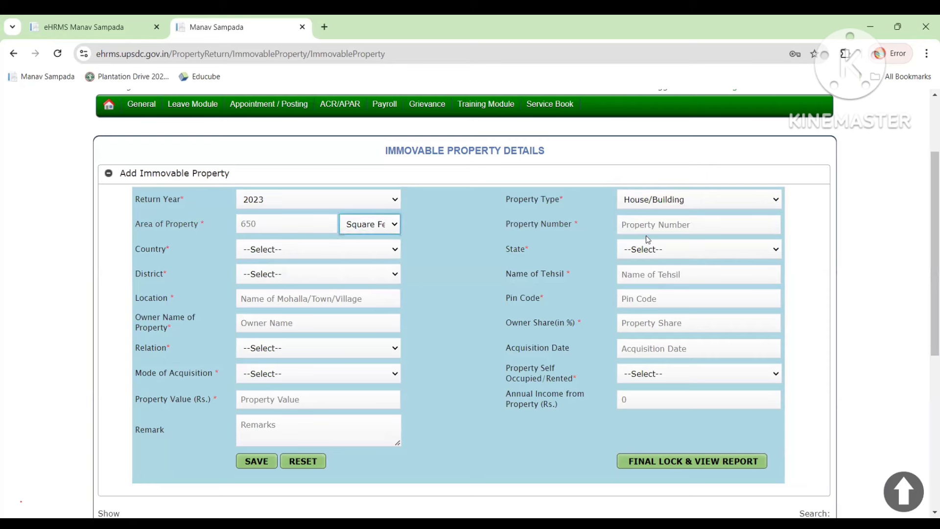
pyautogui.click(655, 225)
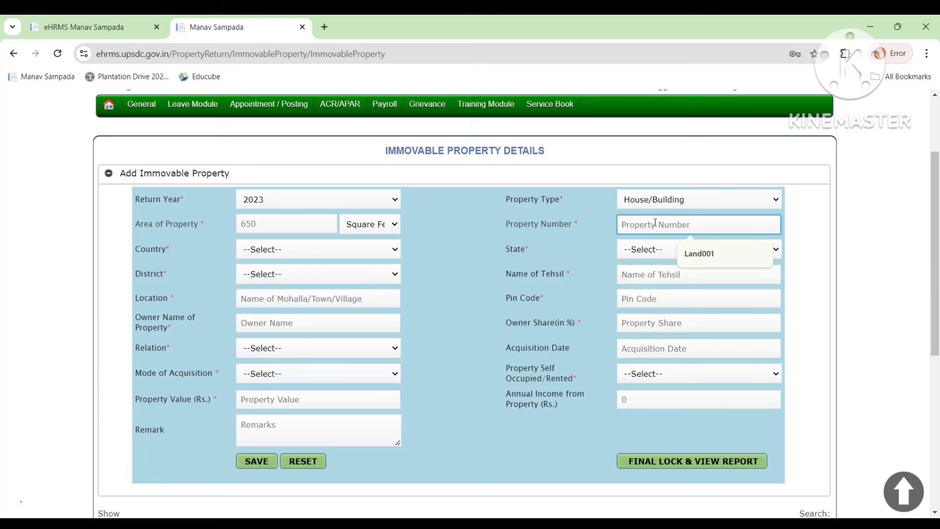
# Enter 'House no.001' as the Property Number, correcting a typo.
pyautogui.write('Ho')
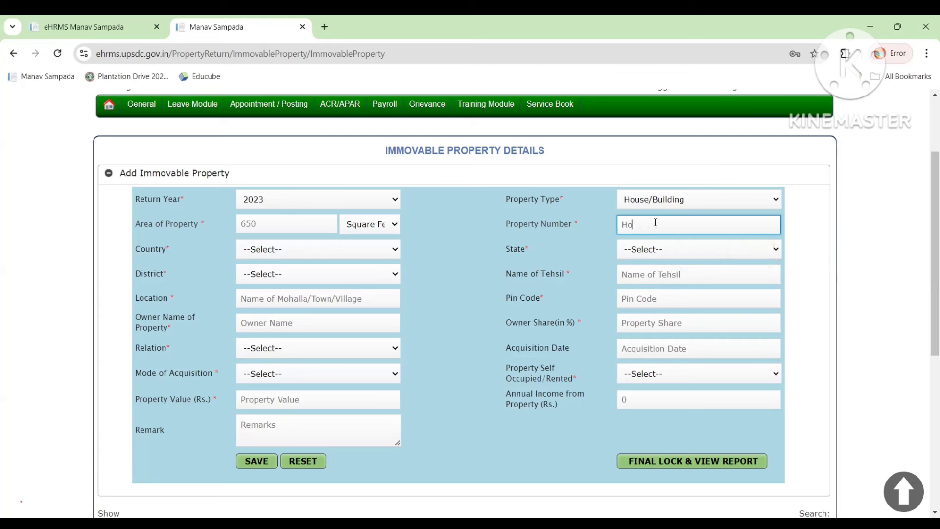
pyautogui.press('BackSpace')
pyautogui.write('ouse no')
pyautogui.write('.001')
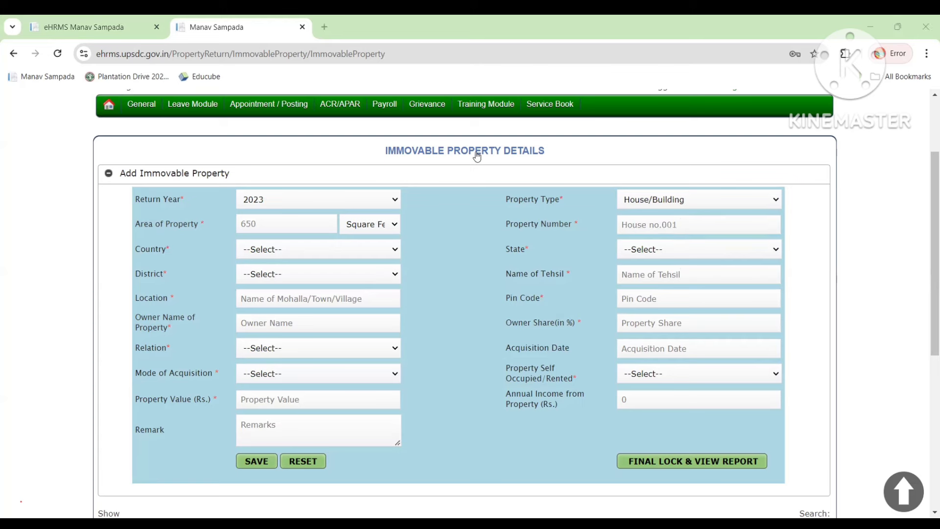
# Set Country to India and State to UTTAR PRADESH for the property.
pyautogui.click(318, 250)
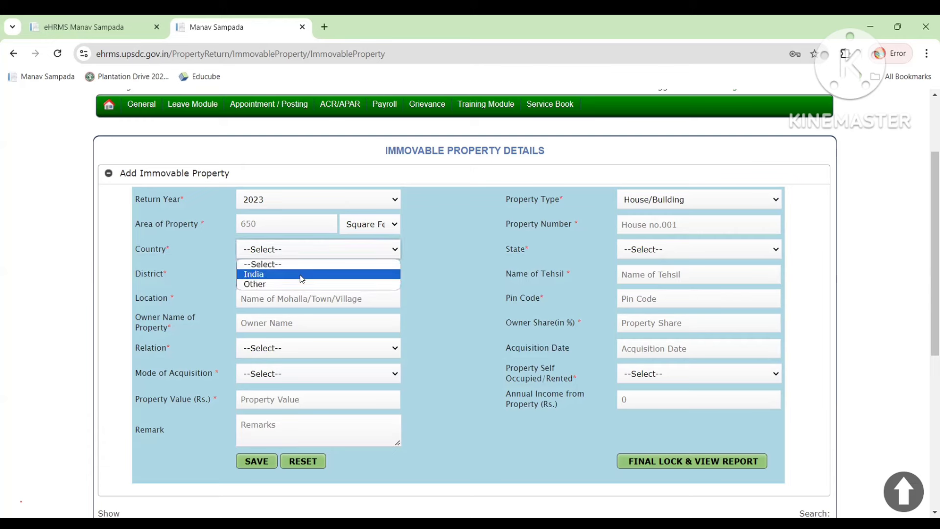
pyautogui.click(302, 277)
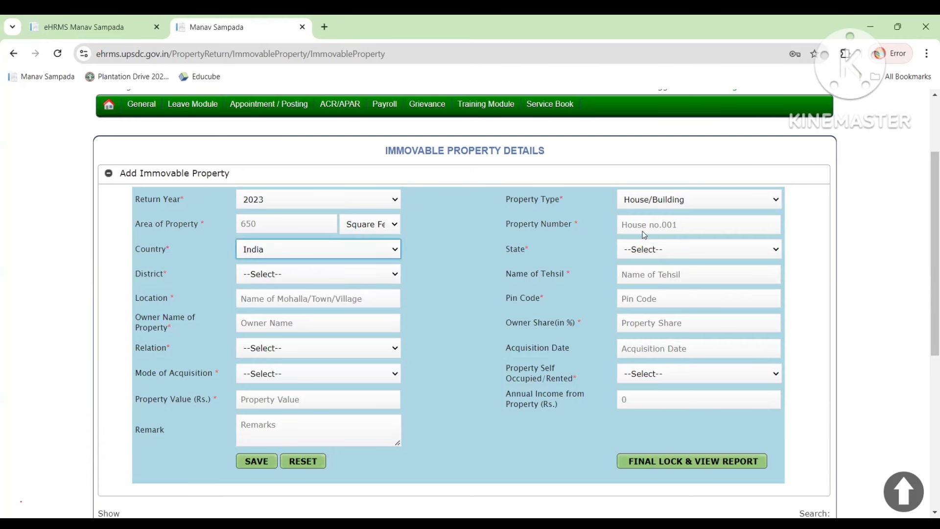
pyautogui.click(660, 250)
pyautogui.press('u')
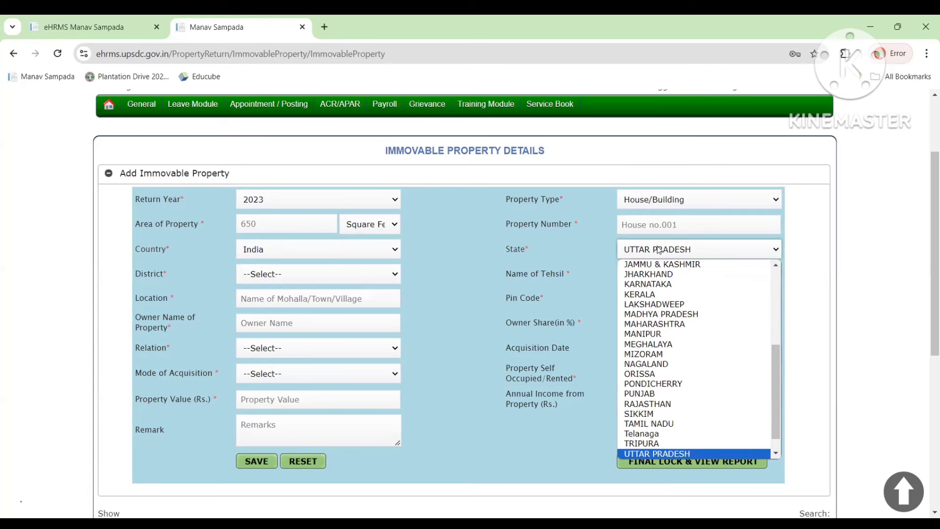
pyautogui.press('Return')
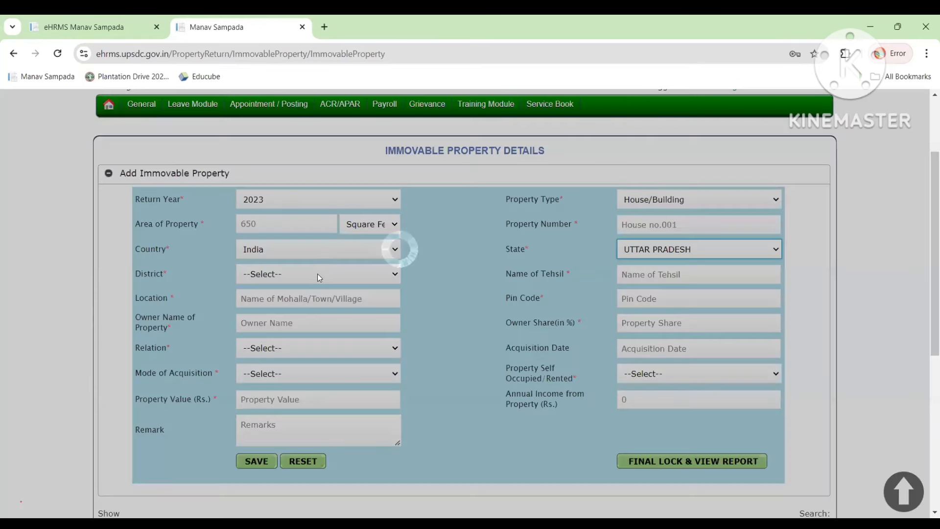
pyautogui.click(320, 277)
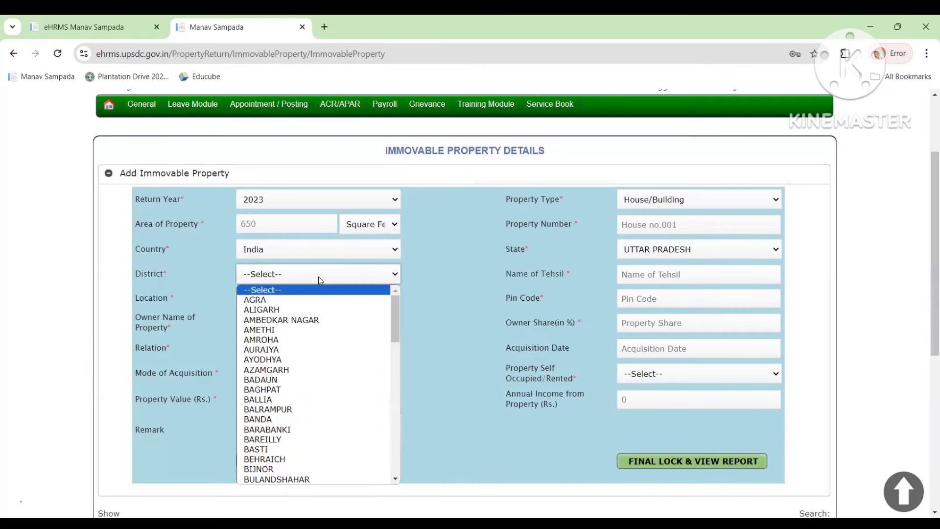
# Change the property's State to NAGALAND.
pyautogui.click(646, 252)
pyautogui.press('n')
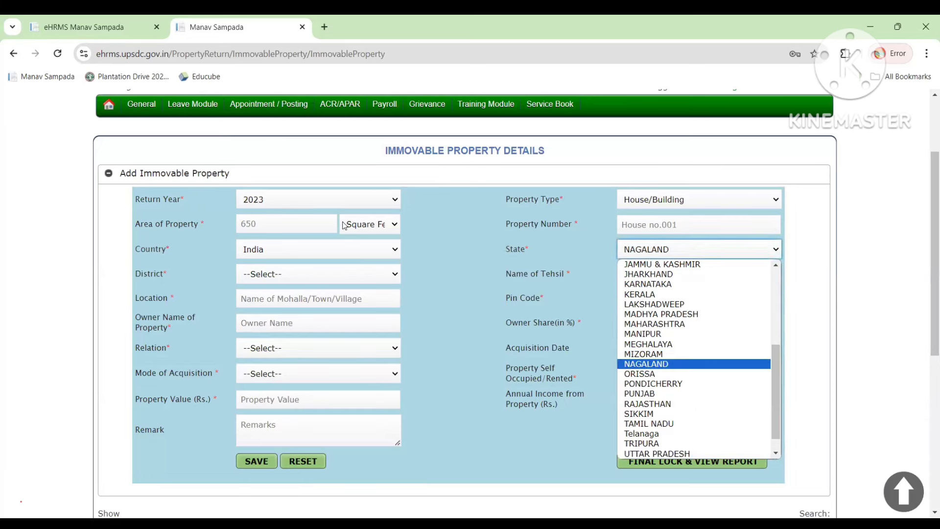
pyautogui.click(336, 247)
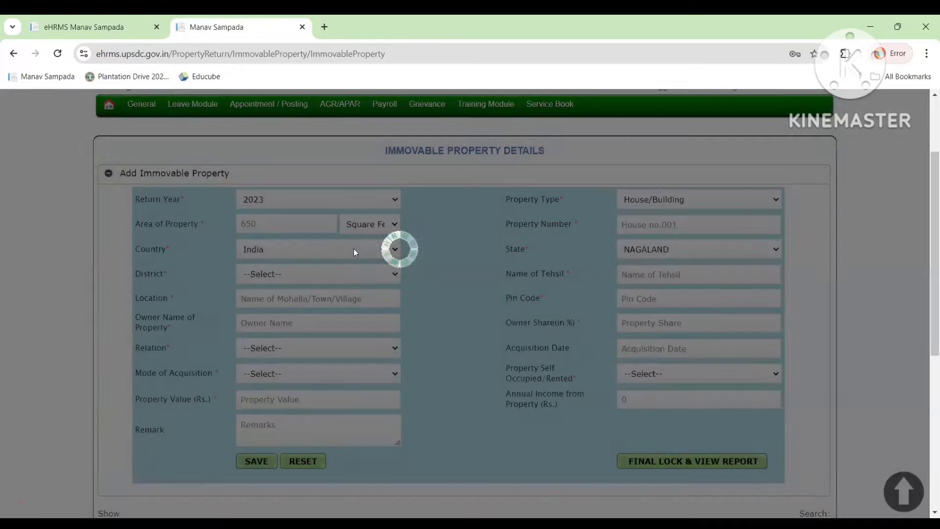
pyautogui.click(318, 249)
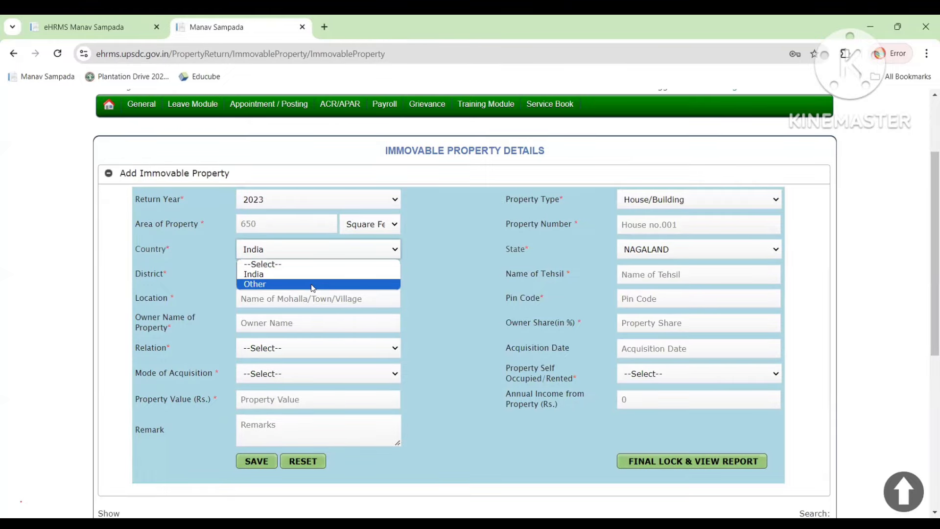
# Try Other as Country, dismiss the foreign-address alert, and restore India.
pyautogui.click(313, 284)
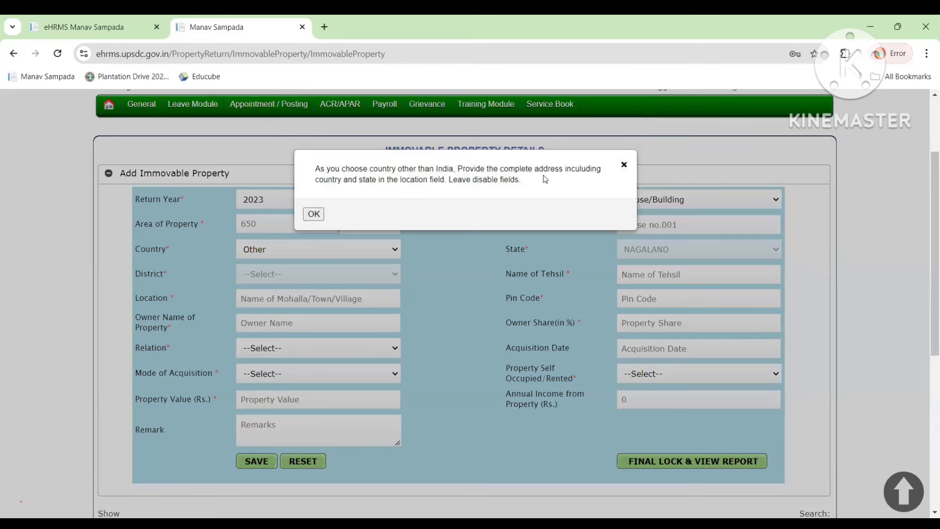
pyautogui.click(314, 214)
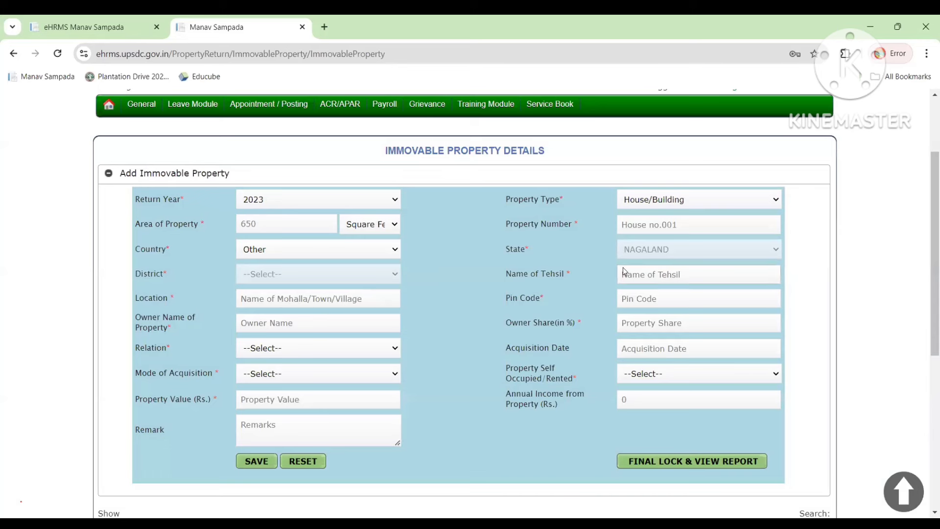
pyautogui.click(371, 253)
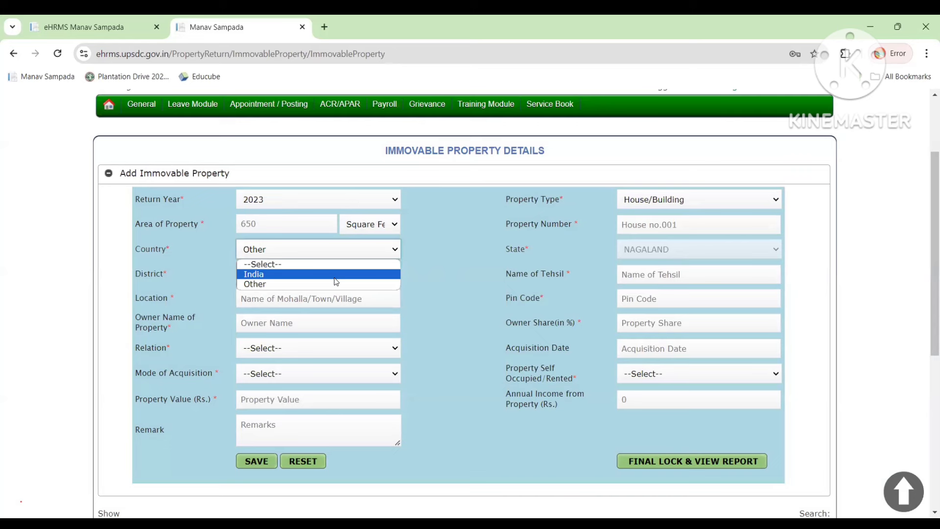
pyautogui.click(338, 275)
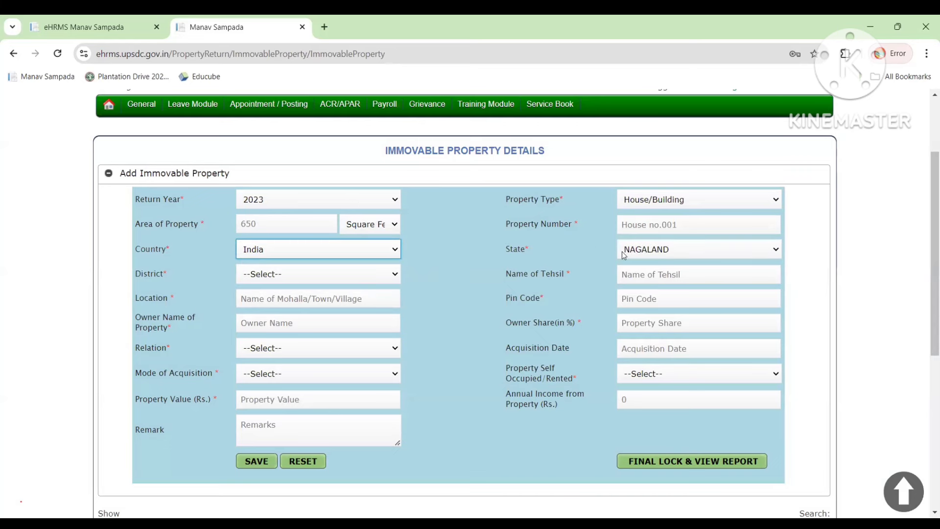
# Set State back to UTTAR PRADESH and bring up its districts.
pyautogui.click(694, 250)
pyautogui.press('u')
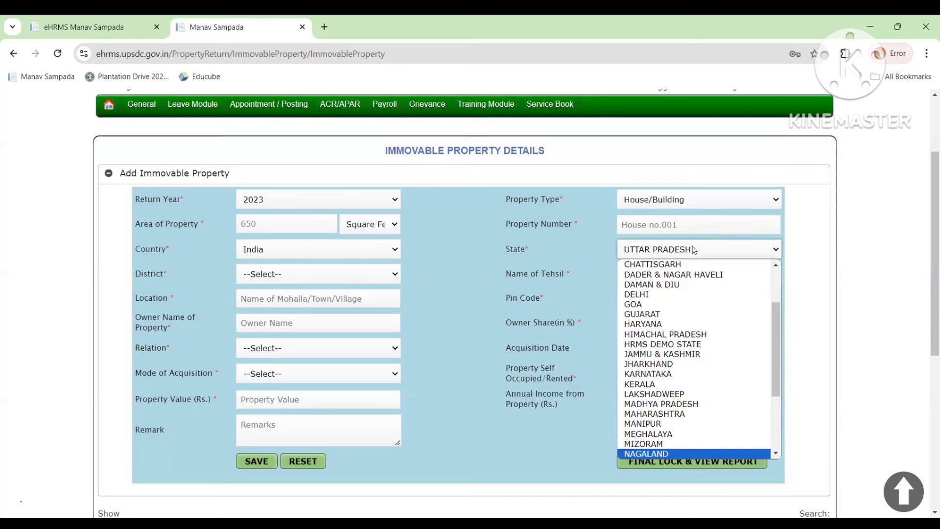
pyautogui.press('Return')
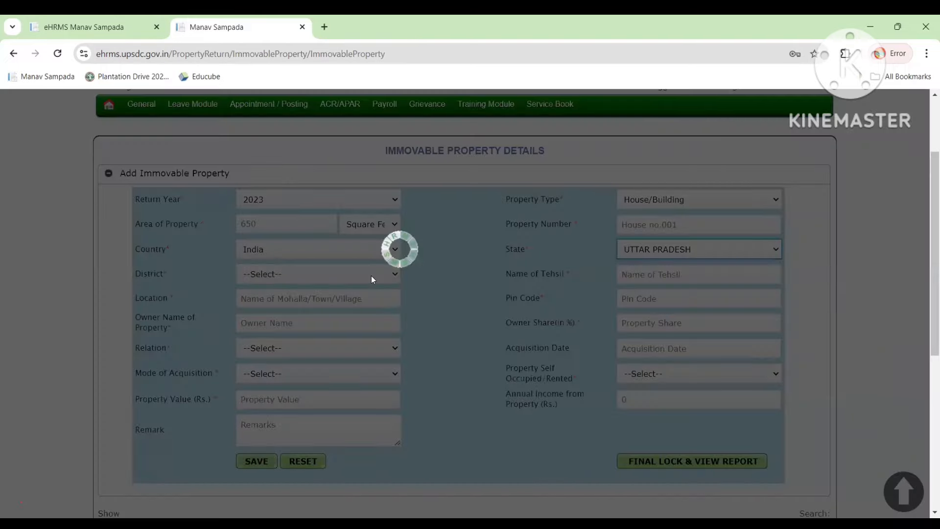
pyautogui.click(352, 276)
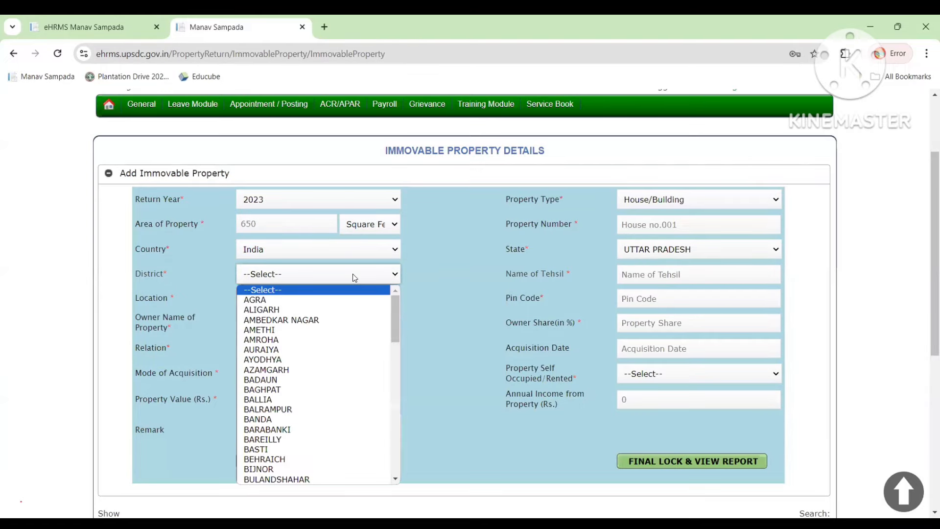
# Select LUCKNOW as the property's District.
pyautogui.press('l')
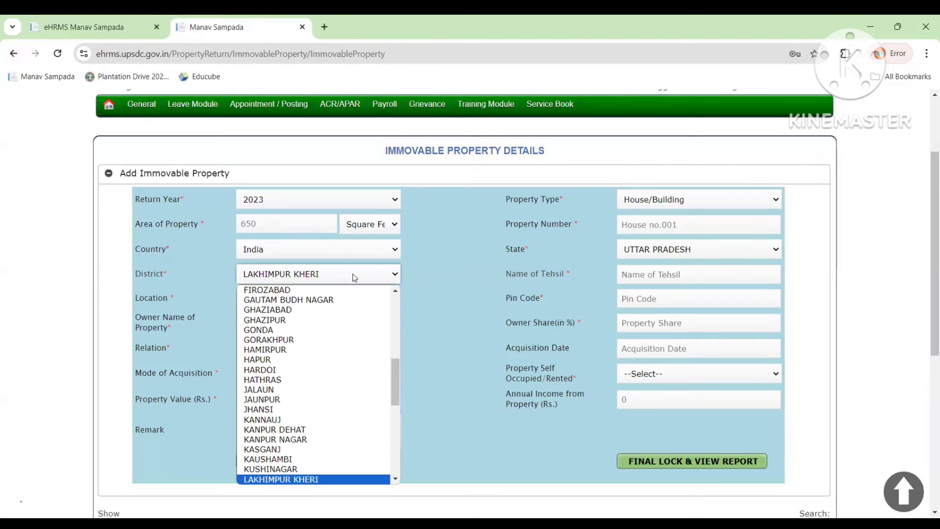
pyautogui.press('l')
pyautogui.press('l')
pyautogui.press('Return')
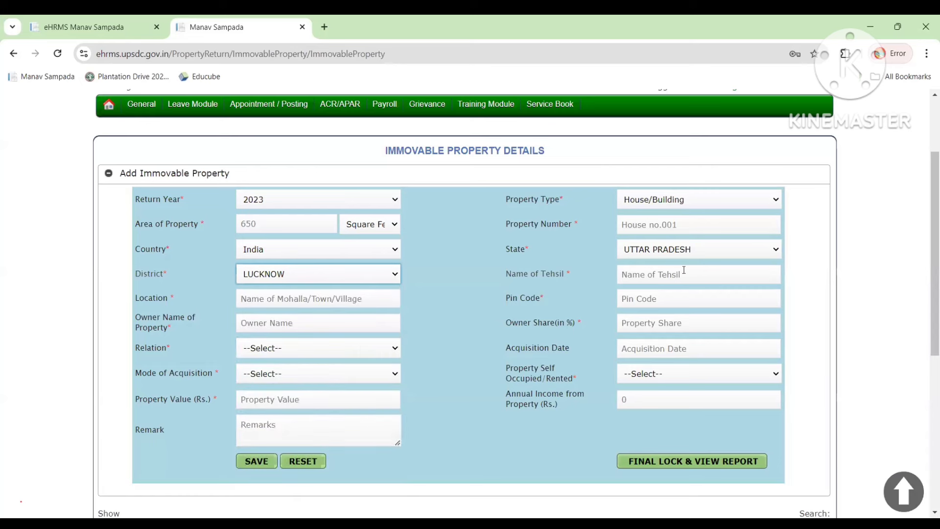
# Enter Lucknow as Tehsil and Location, and 226010 as Pin Code.
pyautogui.click(665, 275)
pyautogui.write('Luck')
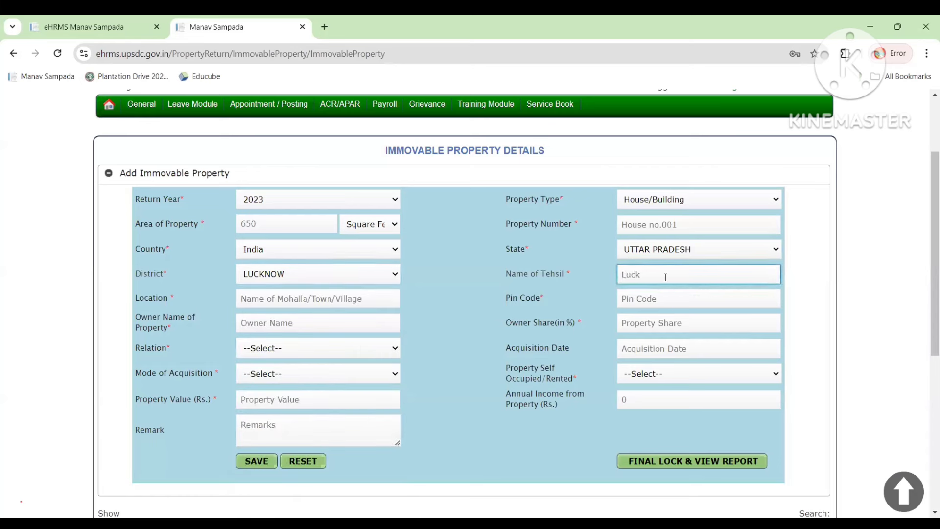
pyautogui.write('now')
pyautogui.click(357, 300)
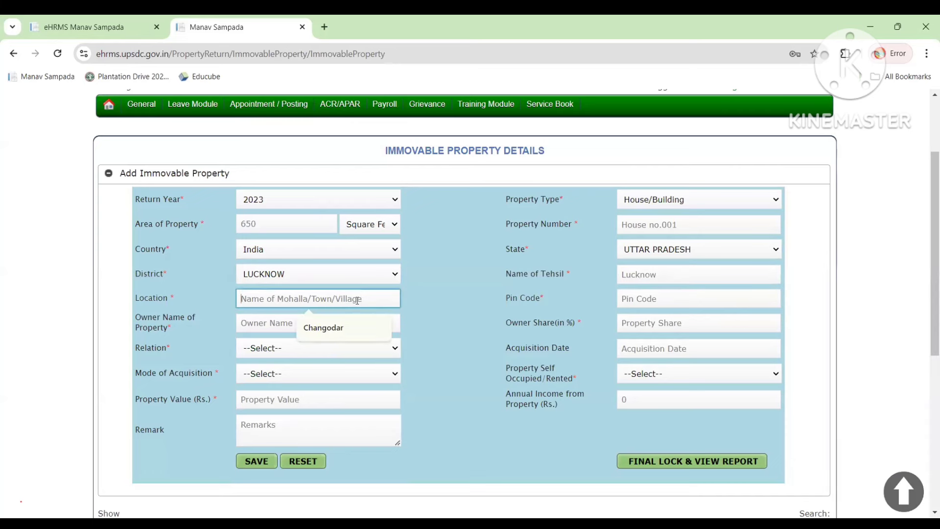
pyautogui.write('Lucknow')
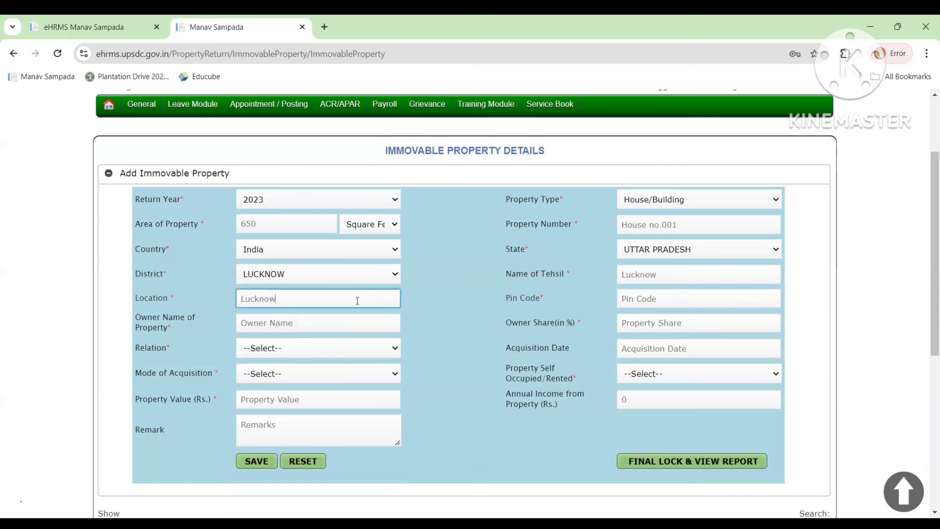
pyautogui.click(643, 298)
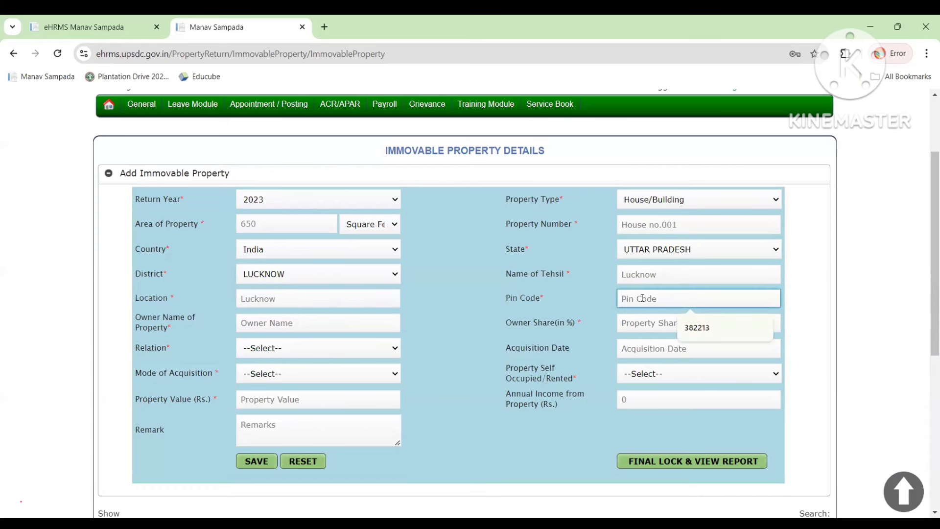
pyautogui.write('2260')
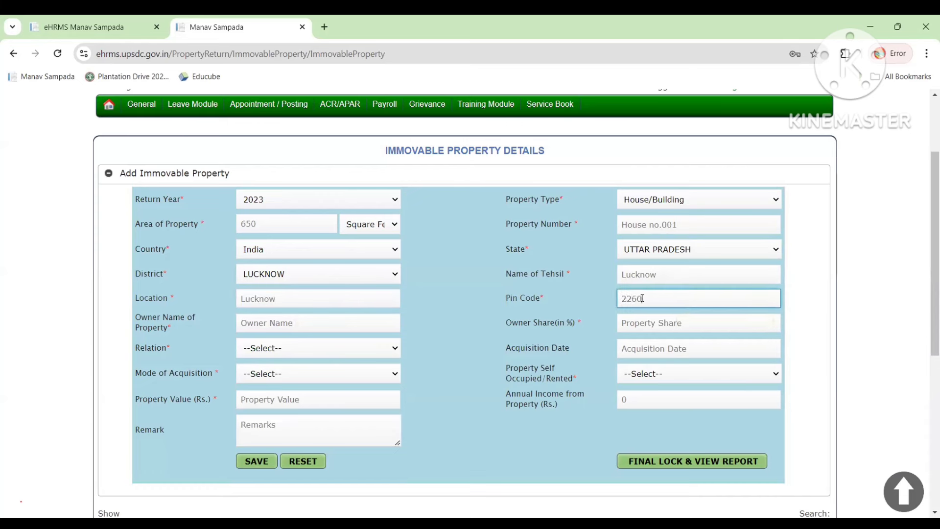
pyautogui.write('10')
# Enter the property owner's full name in Owner Name, correcting the first mistaken entry.
pyautogui.click(303, 324)
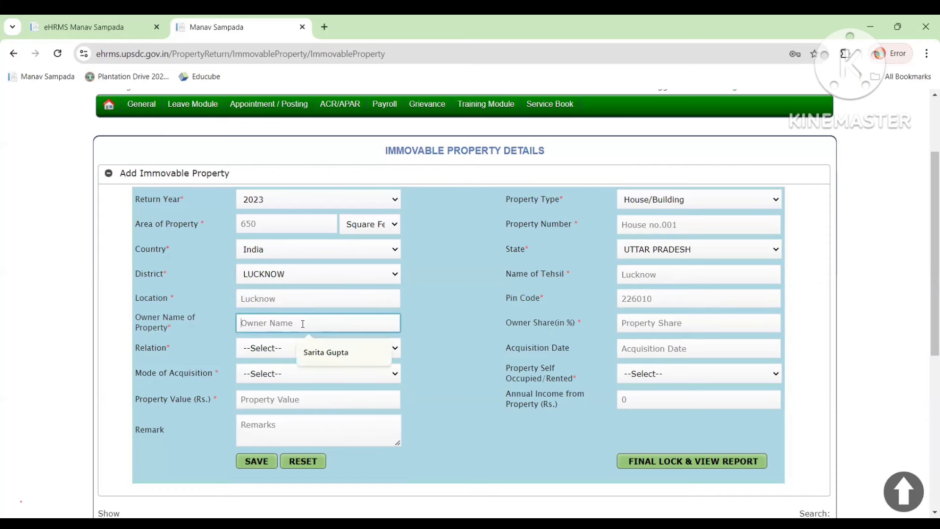
pyautogui.click(469, 323)
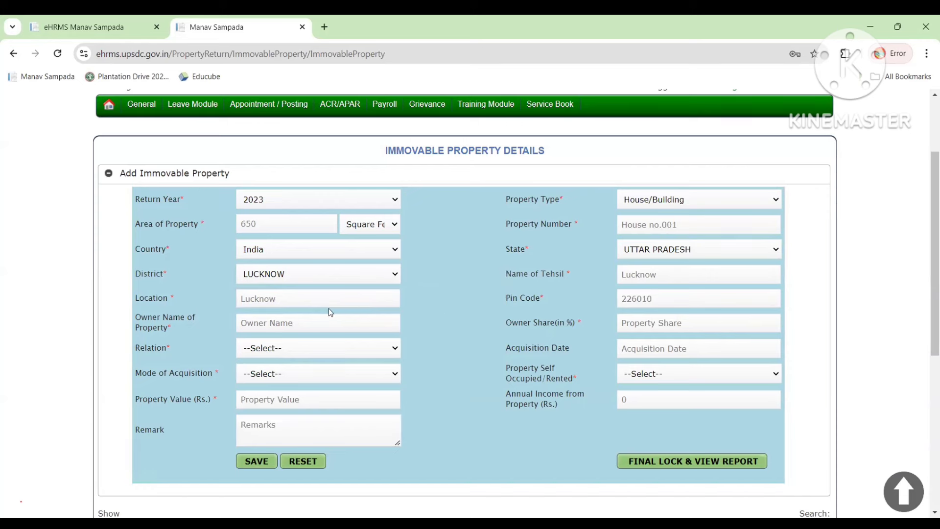
pyautogui.click(314, 327)
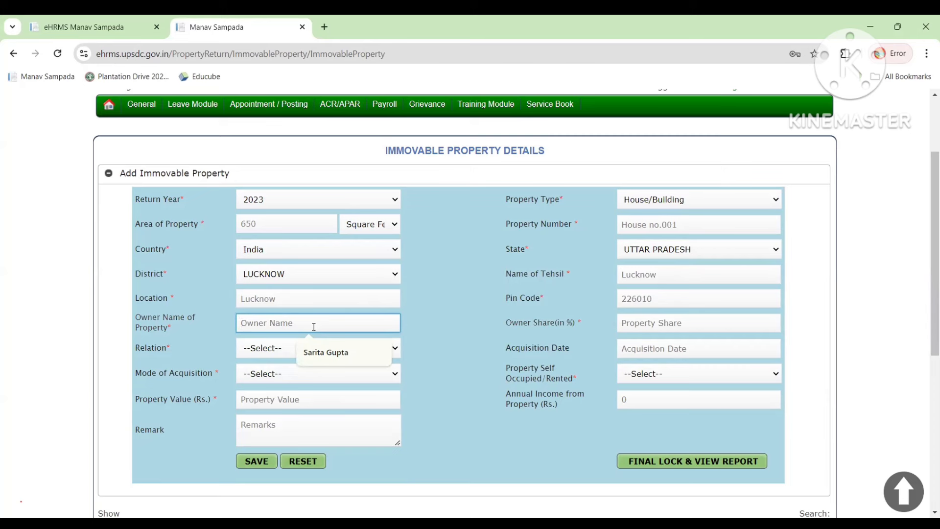
pyautogui.write('Mohi')
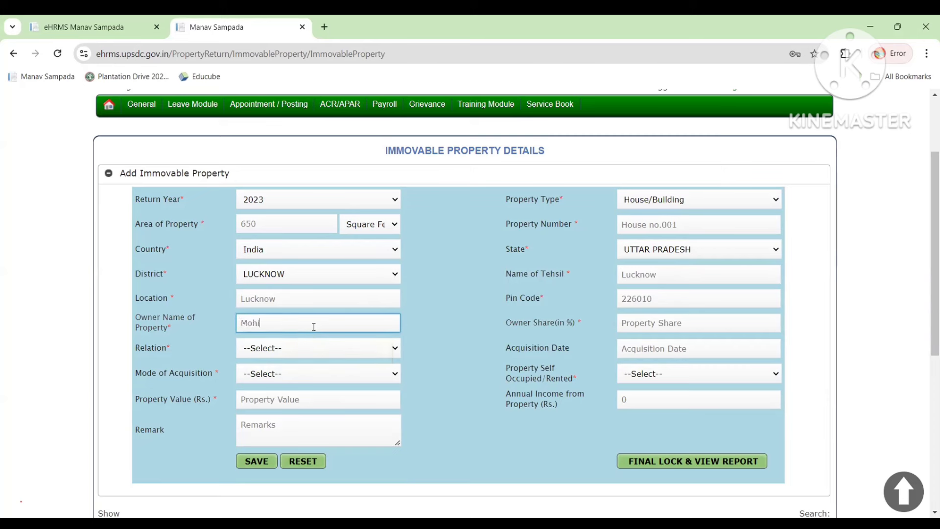
pyautogui.write('t')
pyautogui.press('BackSpace')
pyautogui.press('BackSpace')
pyautogui.press('BackSpace')
pyautogui.press('BackSpace')
pyautogui.press('BackSpace')
pyautogui.press('BackSpace')
# Set the owner's share to 50 percent.
pyautogui.click(684, 323)
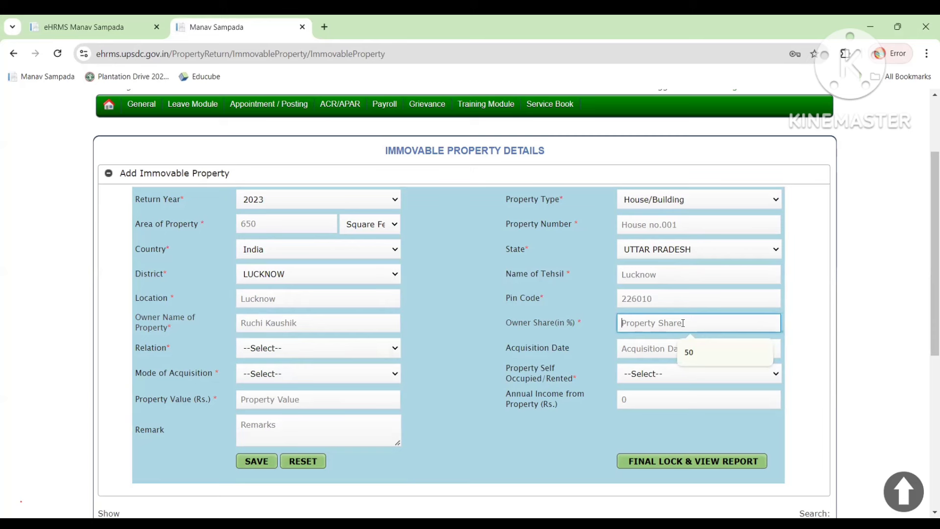
pyautogui.write('50')
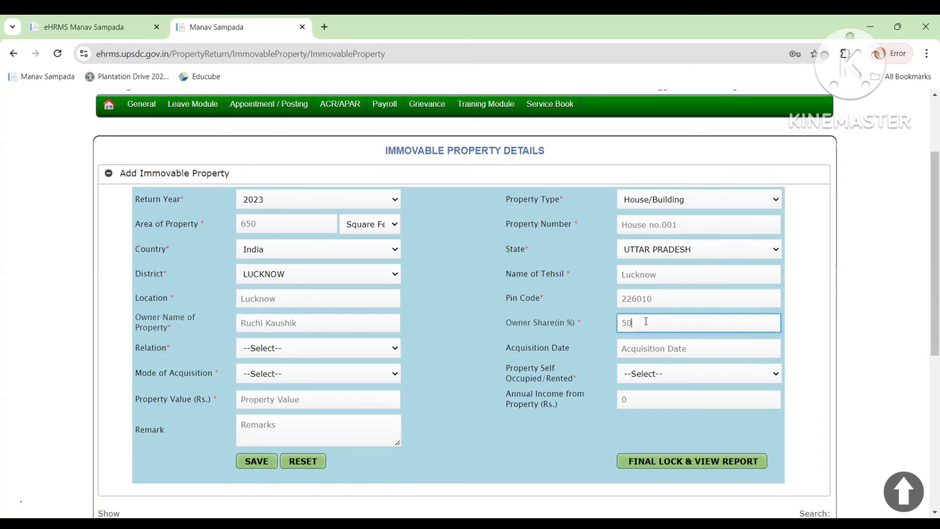
pyautogui.click(345, 351)
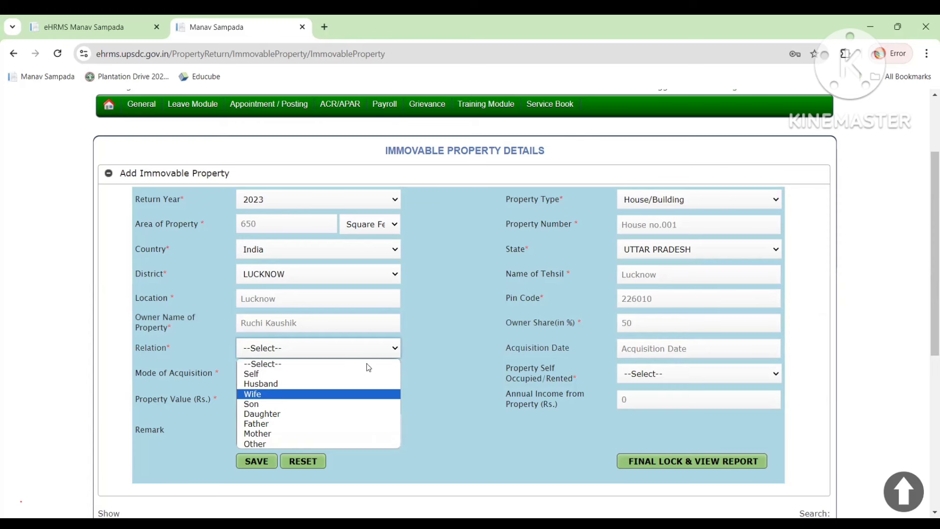
# Set Relation to Wife, Mode of Acquisition to Purchase, and the property status to Self Occupied.
pyautogui.press('Return')
pyautogui.click(362, 375)
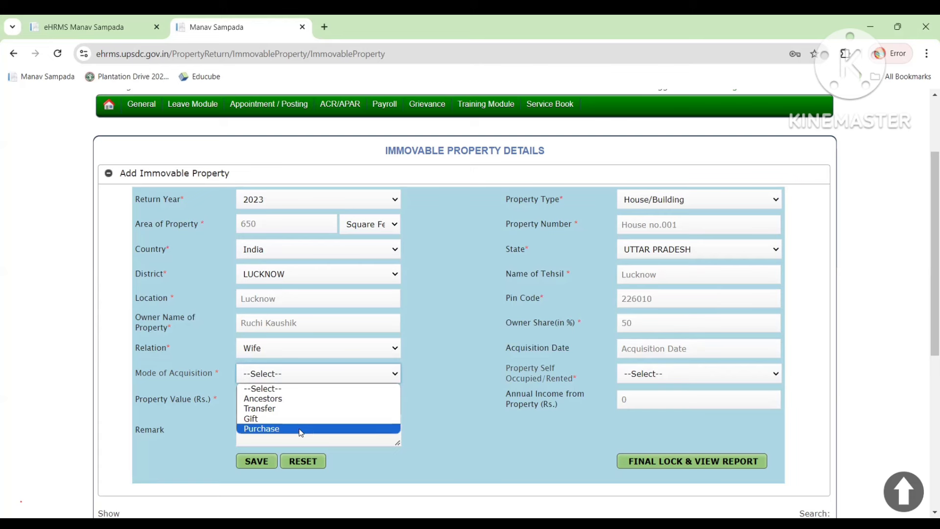
pyautogui.click(301, 429)
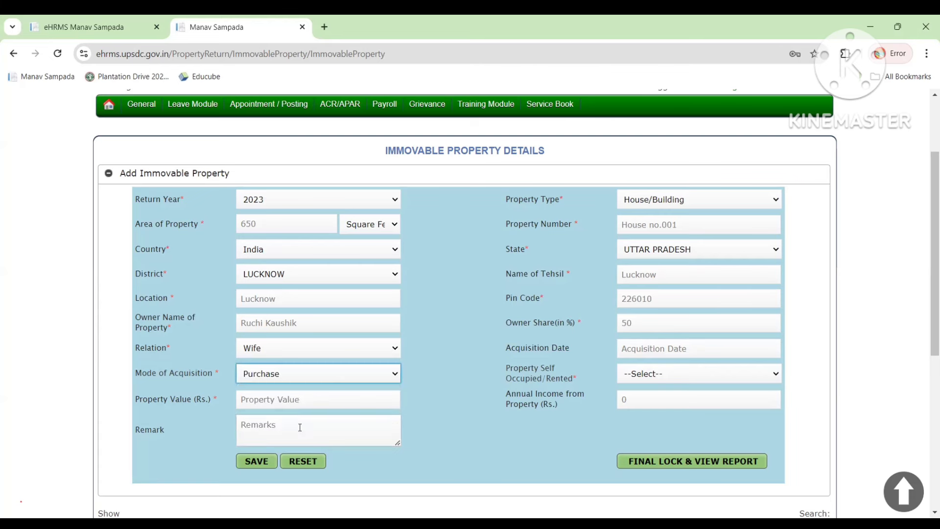
pyautogui.click(668, 374)
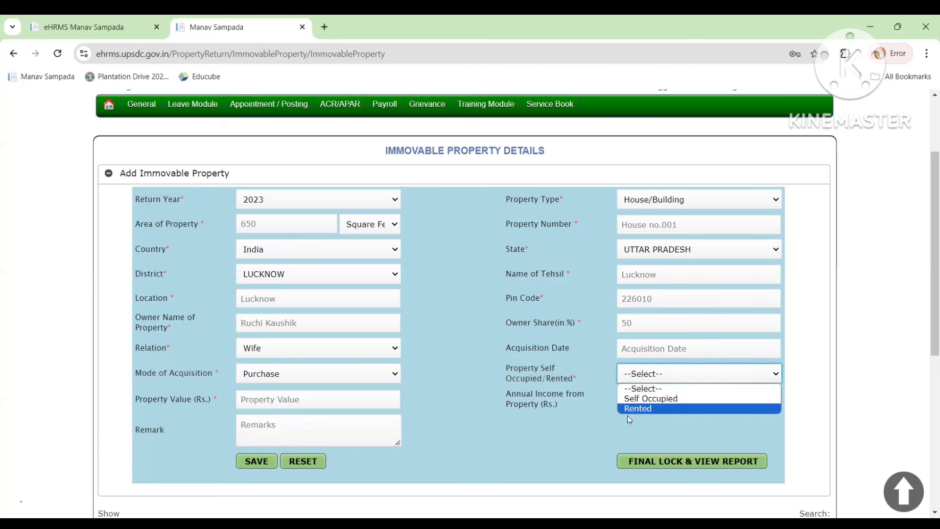
pyautogui.click(662, 399)
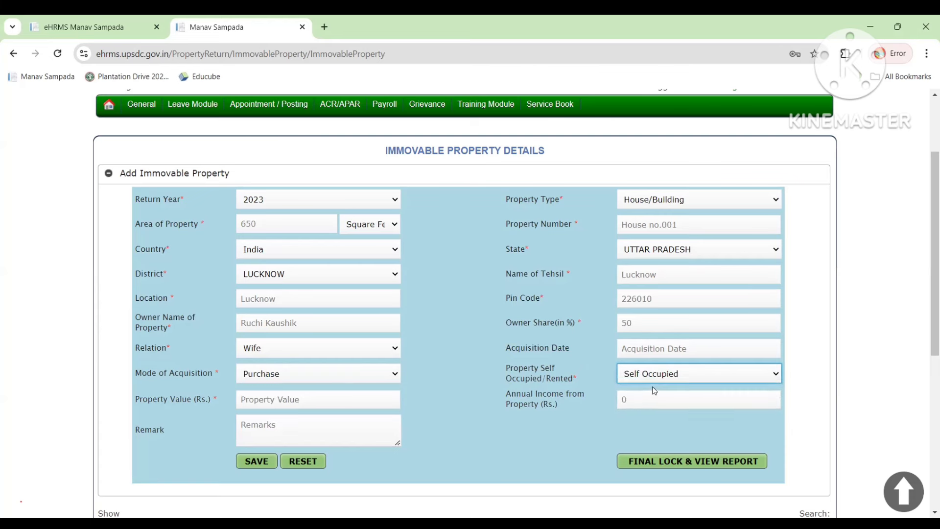
pyautogui.click(309, 400)
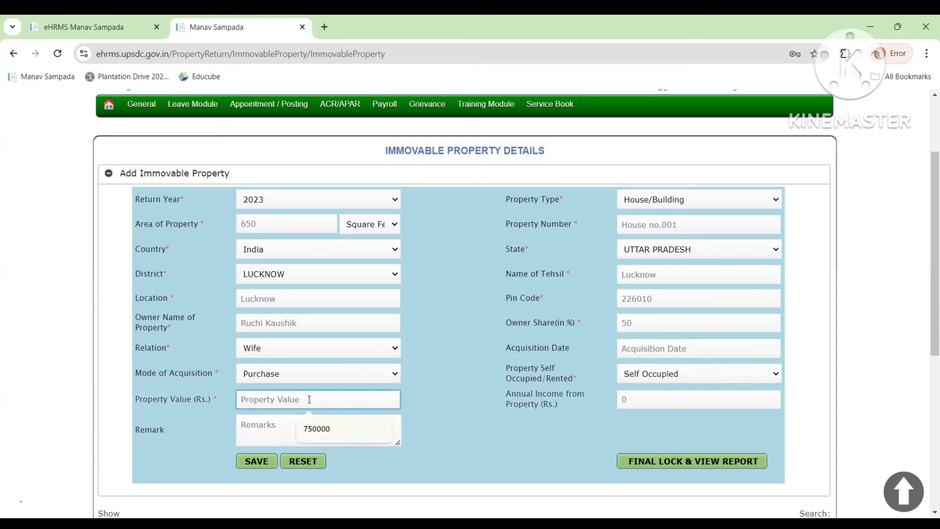
# Enter 100000 as the property value and attempt to save the immovable property entry.
pyautogui.write('10000000')
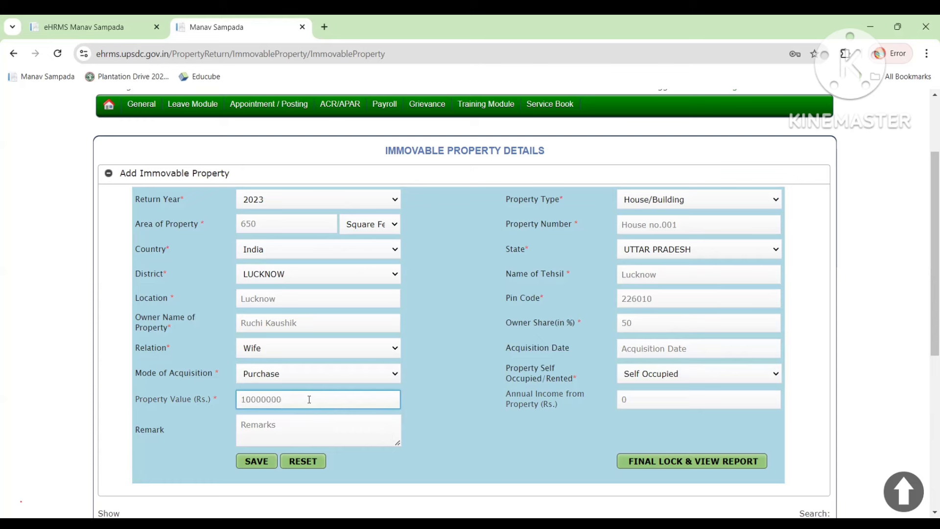
pyautogui.press('BackSpace')
pyautogui.press('BackSpace')
pyautogui.moveTo(548, 399); pyautogui.dragTo(576, 407)
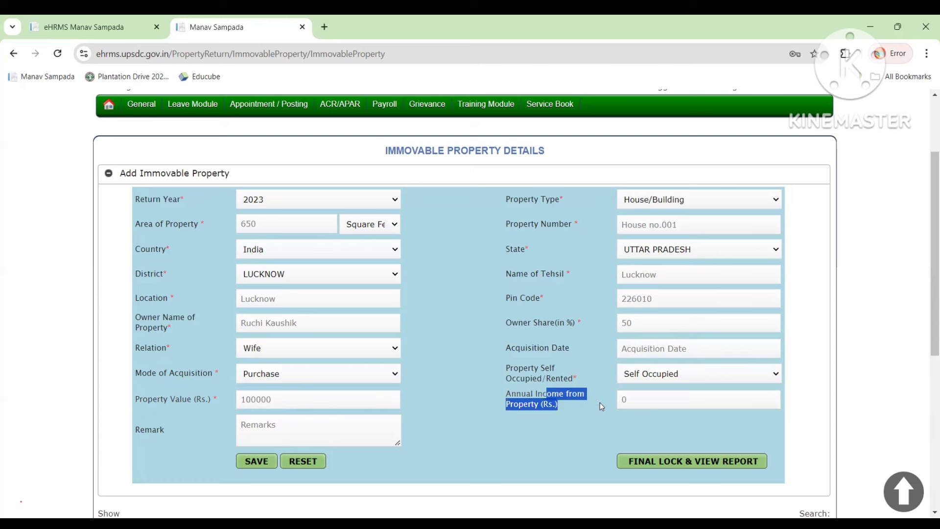
pyautogui.click(636, 401)
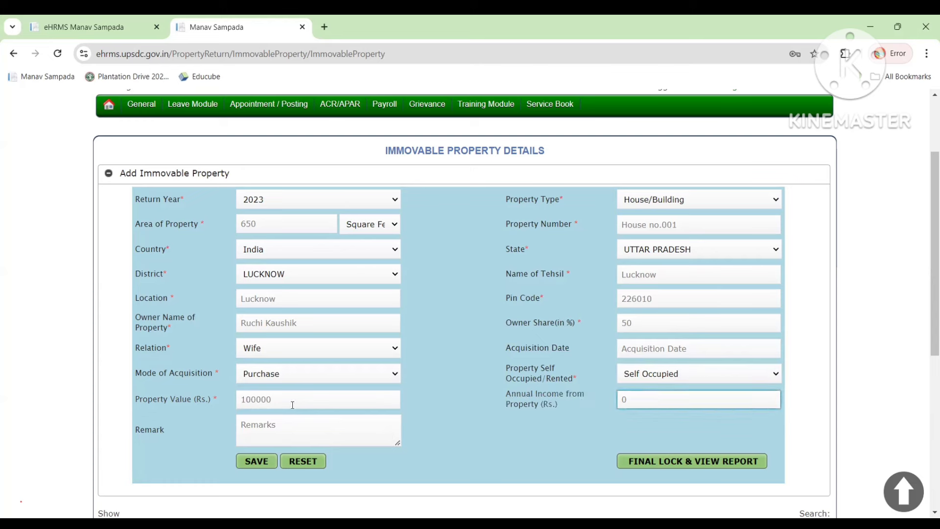
pyautogui.click(286, 430)
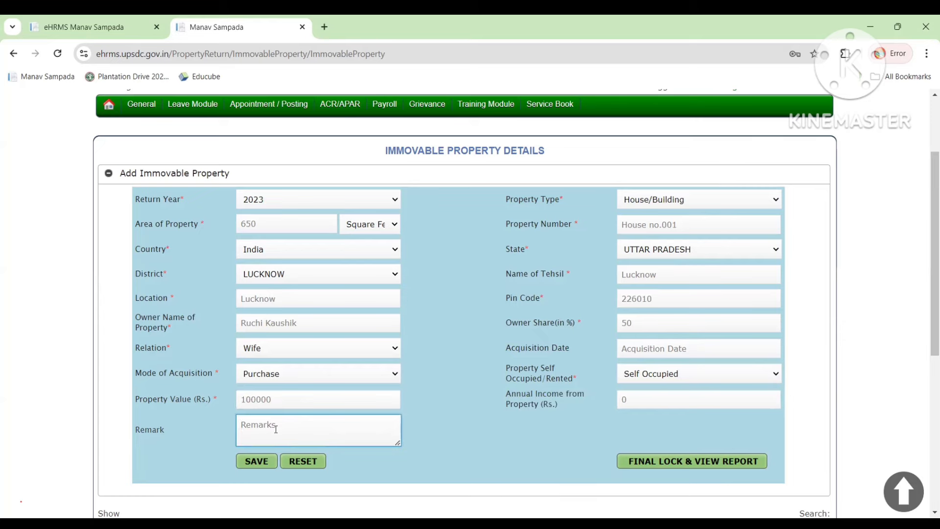
pyautogui.click(254, 468)
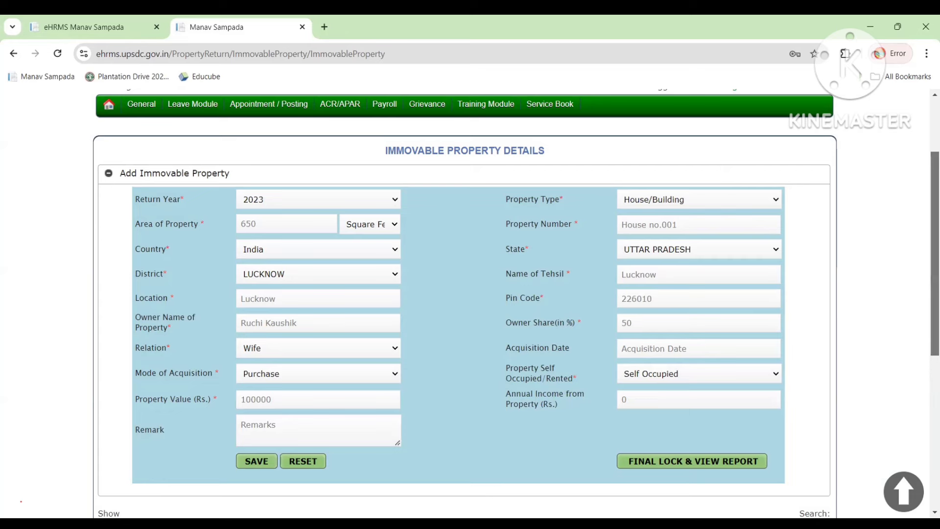
# Set Property Type to Residential Land and try saving the entry.
pyautogui.scroll(-5, 431, 323)
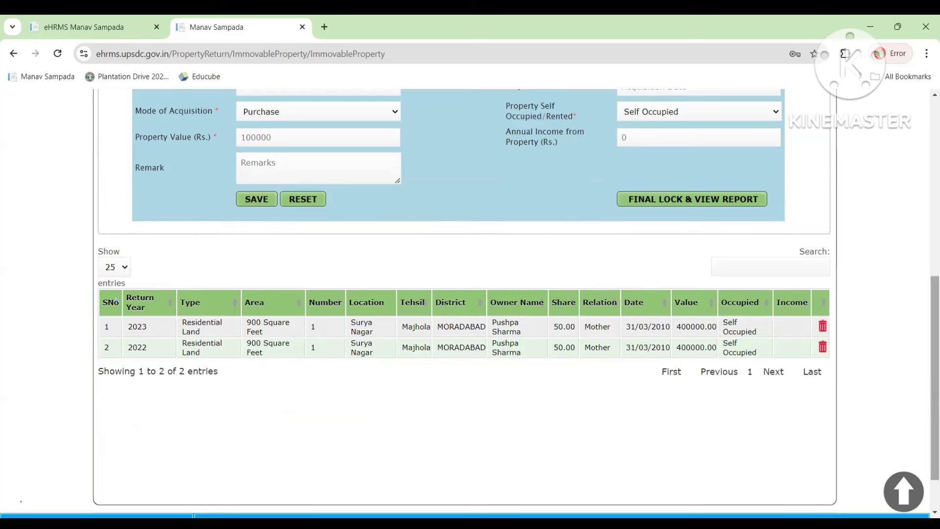
pyautogui.moveTo(935, 379); pyautogui.dragTo(935, 254)
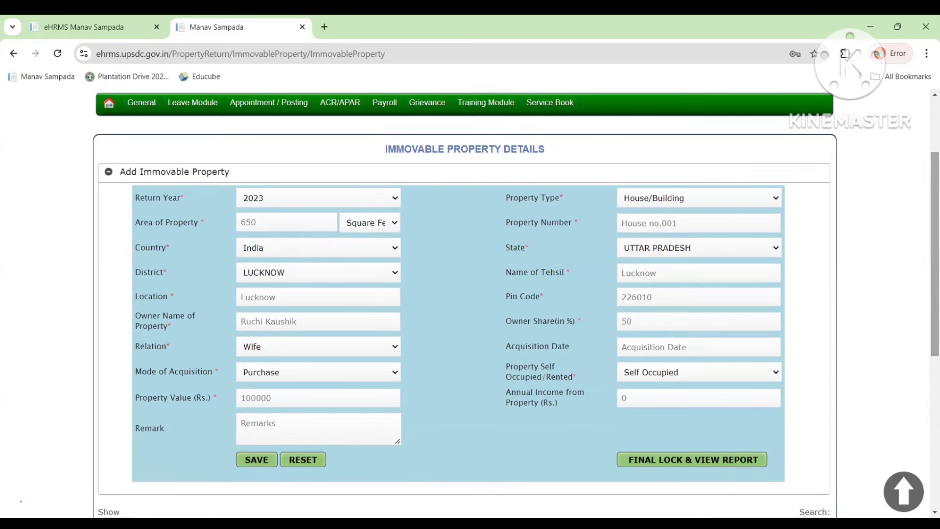
pyautogui.click(714, 198)
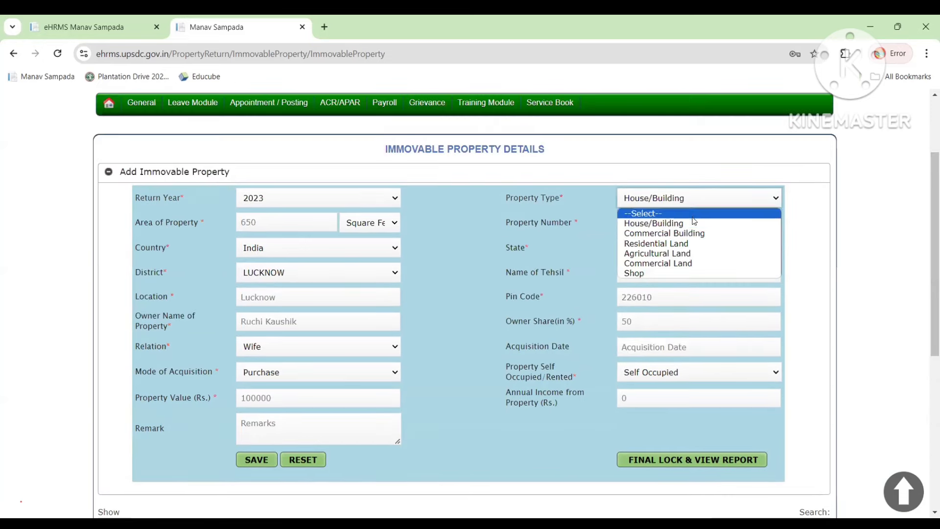
pyautogui.click(688, 244)
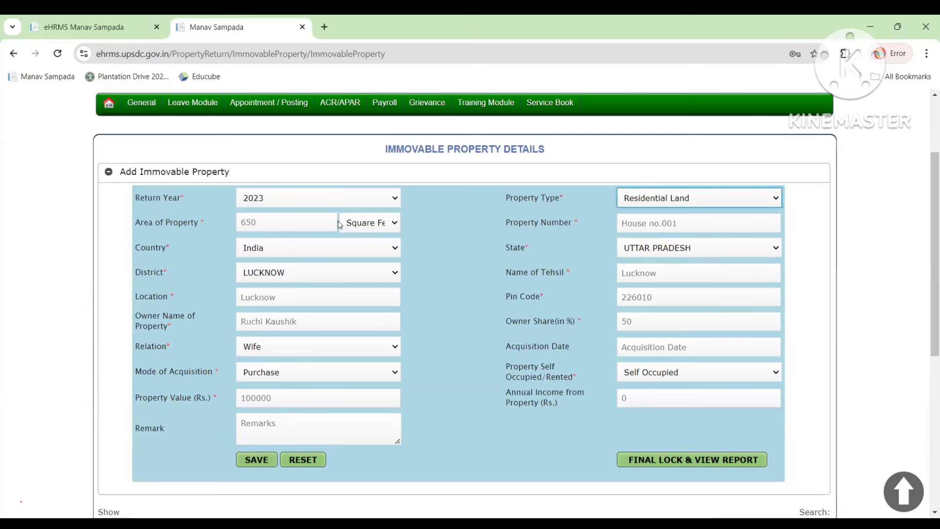
pyautogui.click(254, 460)
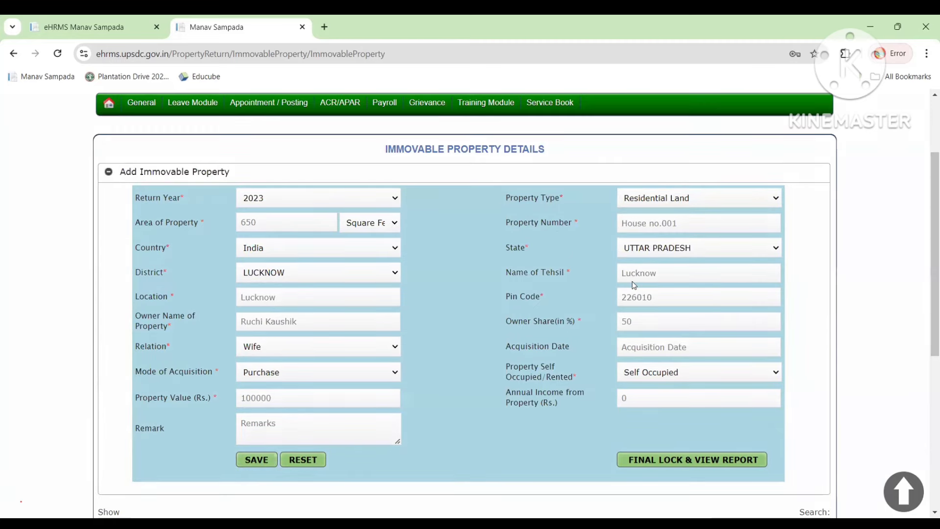
# Switch Property Type to Agricultural Land and save the entry again.
pyautogui.scroll(-5, 700, 309)
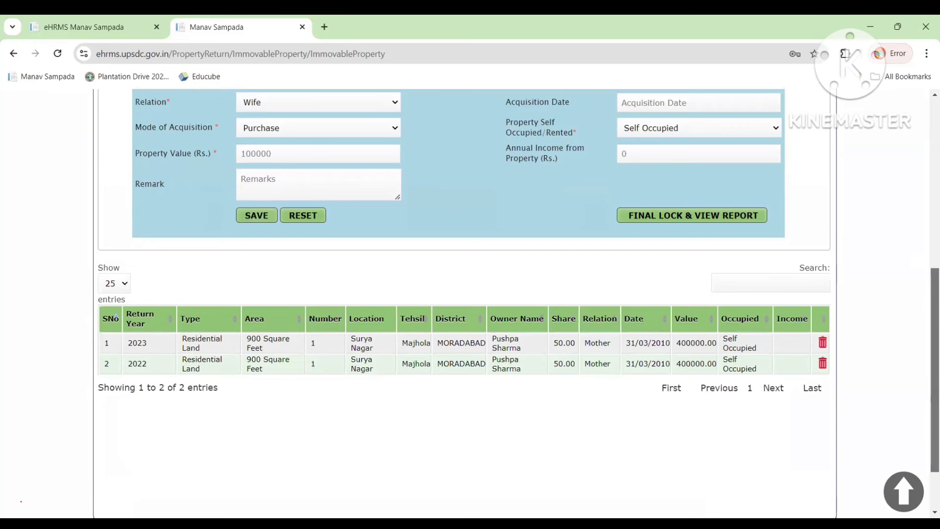
pyautogui.scroll(5, 715, 137)
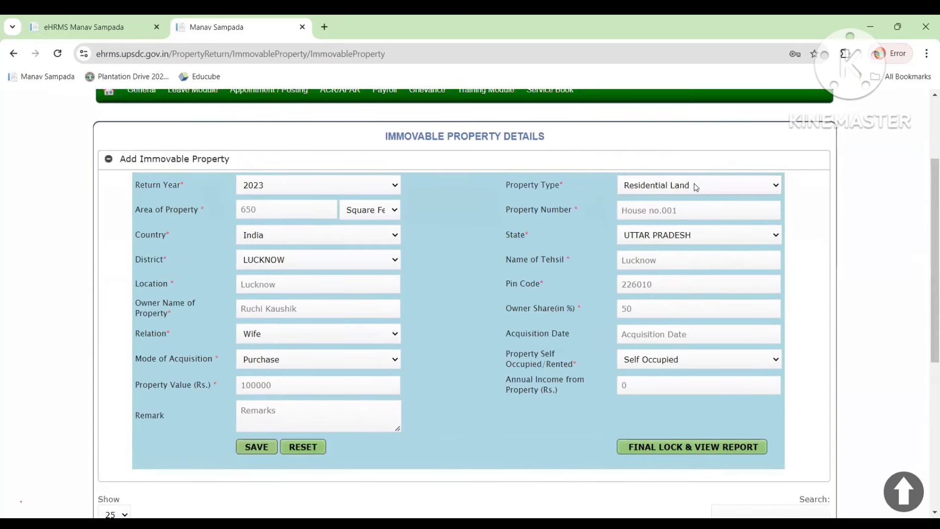
pyautogui.click(696, 187)
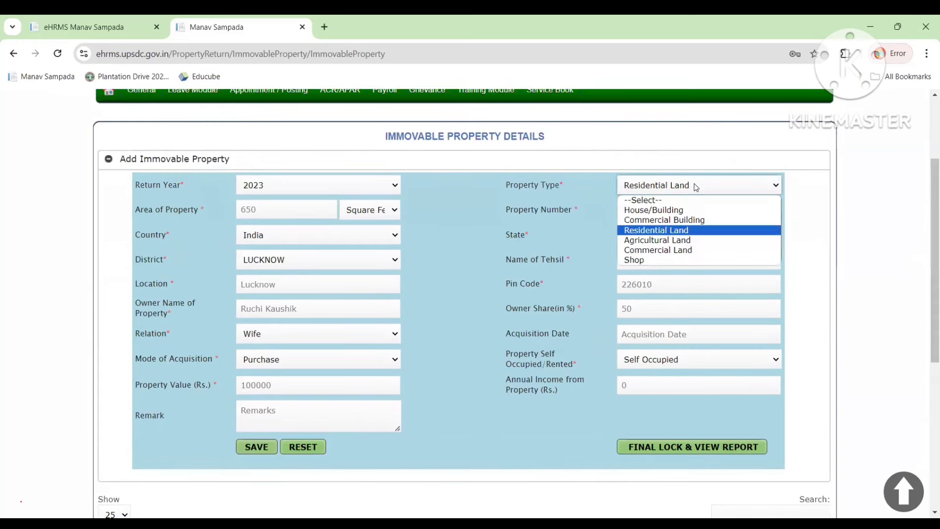
pyautogui.click(670, 243)
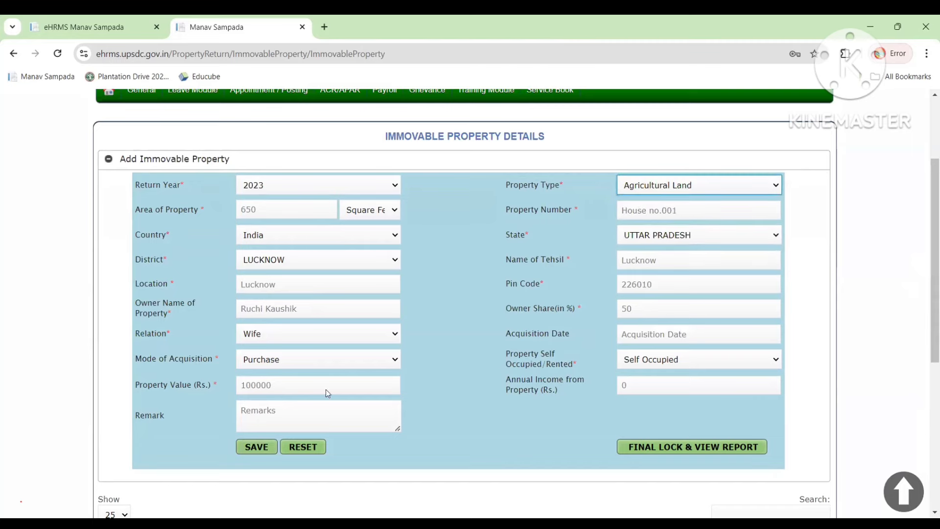
pyautogui.click(256, 447)
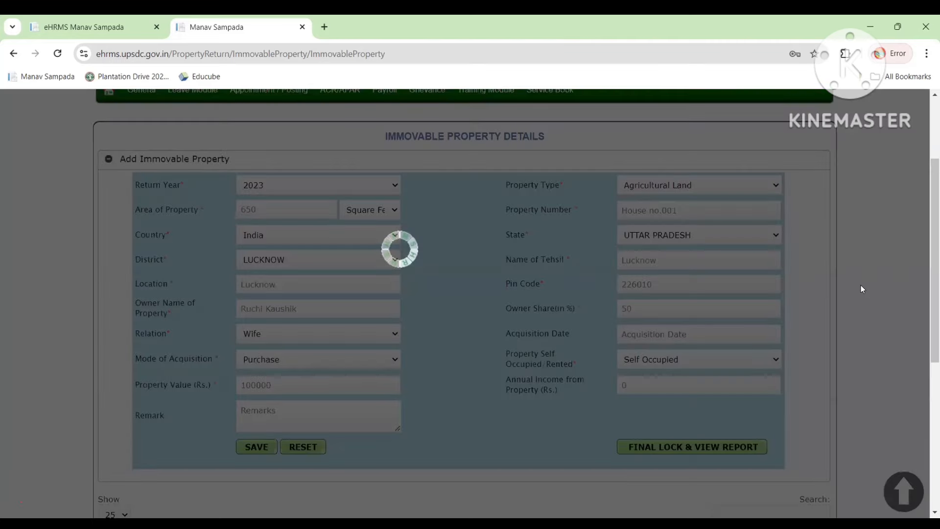
# Review the 2023 row in the saved properties table, then display the Property Type options.
pyautogui.scroll(-3, 514, 304)
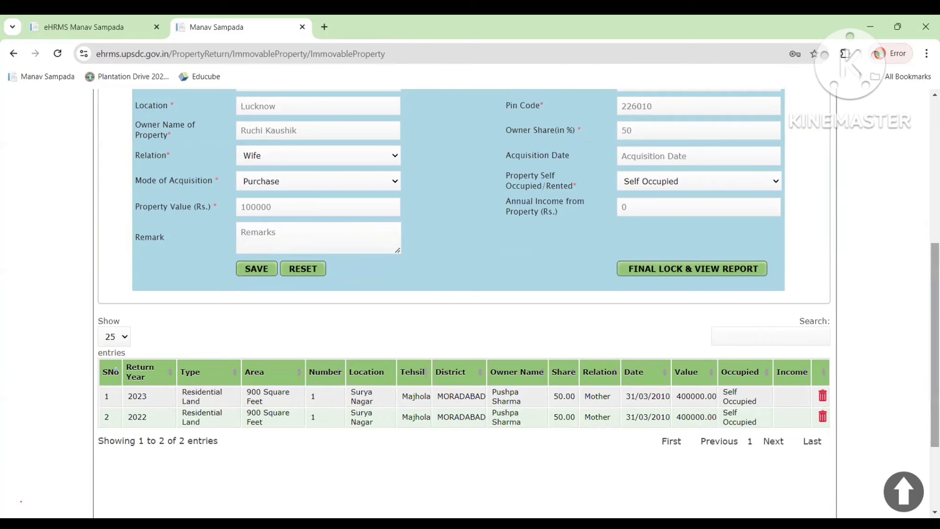
pyautogui.scroll(1, 448, 196)
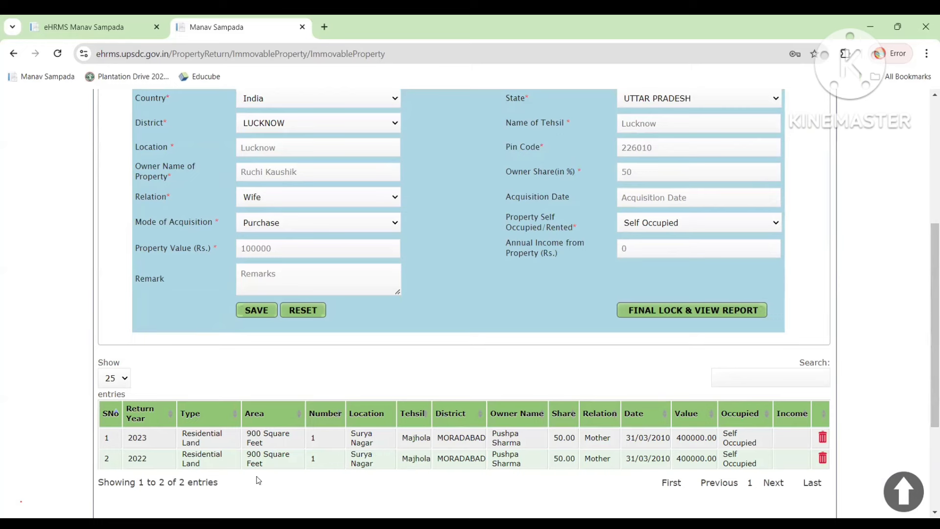
pyautogui.moveTo(131, 438); pyautogui.dragTo(779, 441)
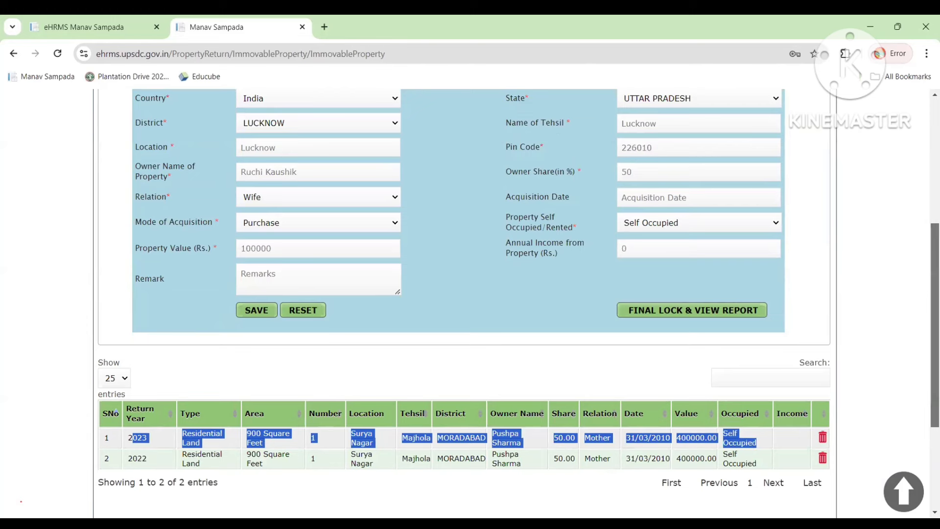
pyautogui.scroll(2, 698, 411)
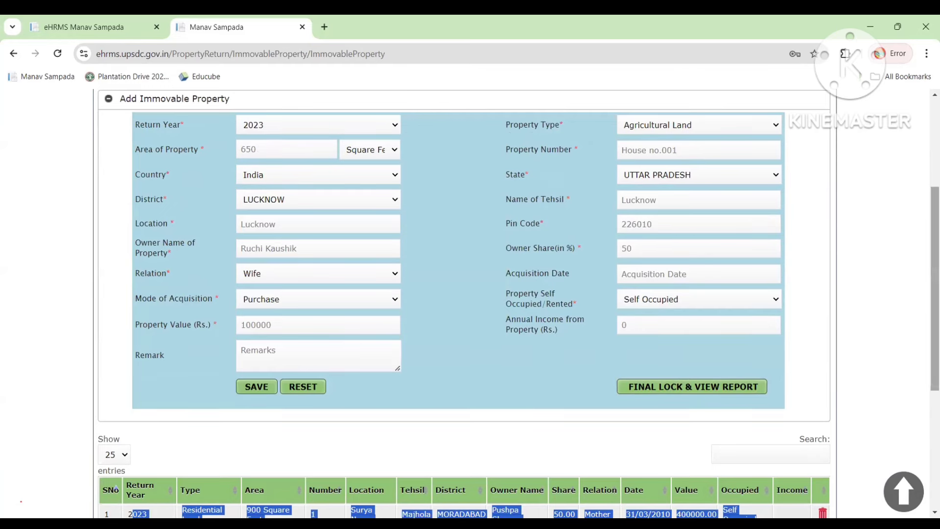
pyautogui.scroll(-4, 655, 434)
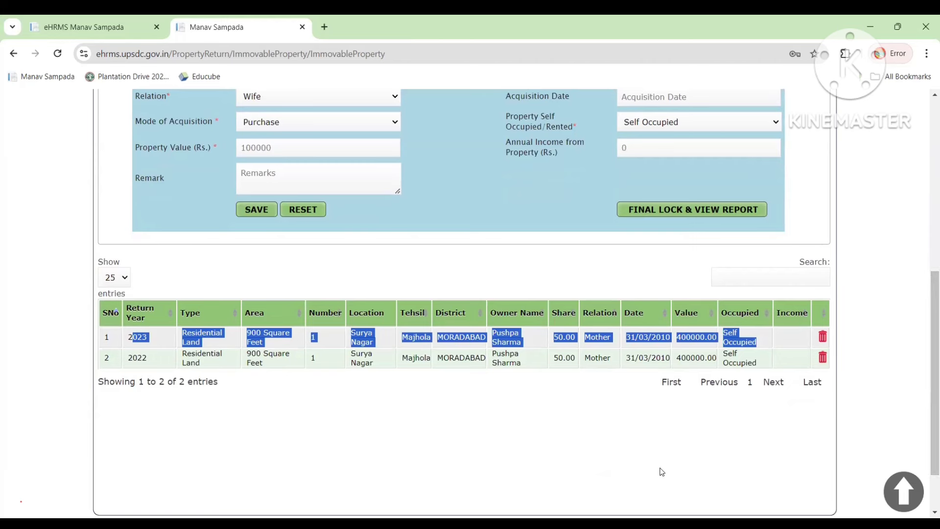
pyautogui.click(656, 415)
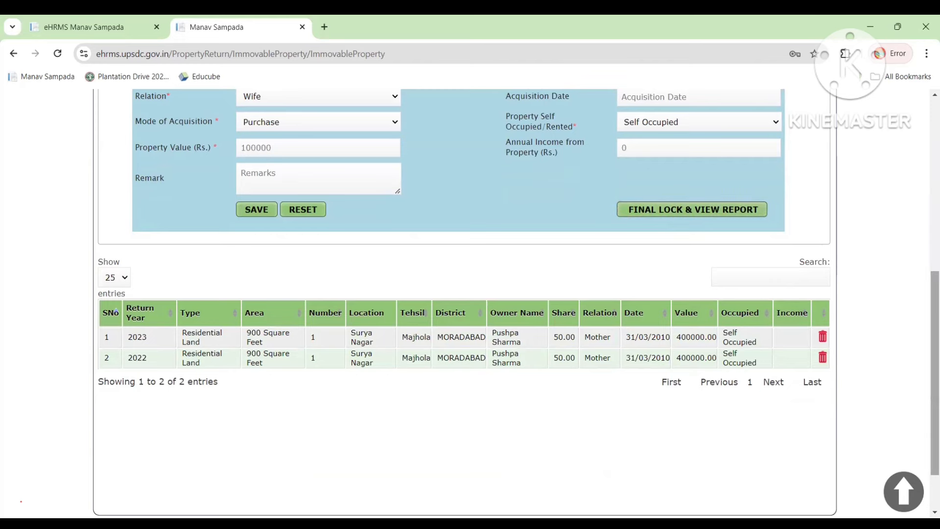
pyautogui.moveTo(935, 343); pyautogui.dragTo(936, 231)
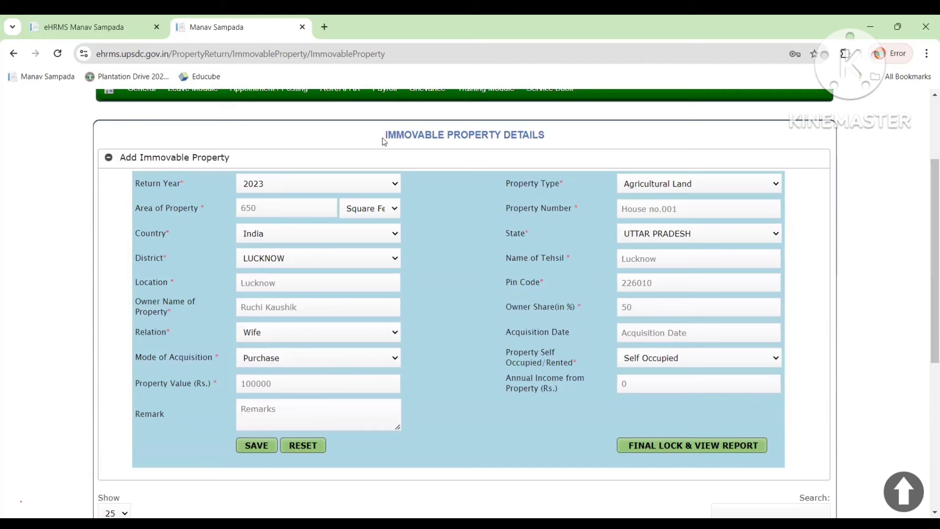
pyautogui.moveTo(384, 141); pyautogui.dragTo(539, 150)
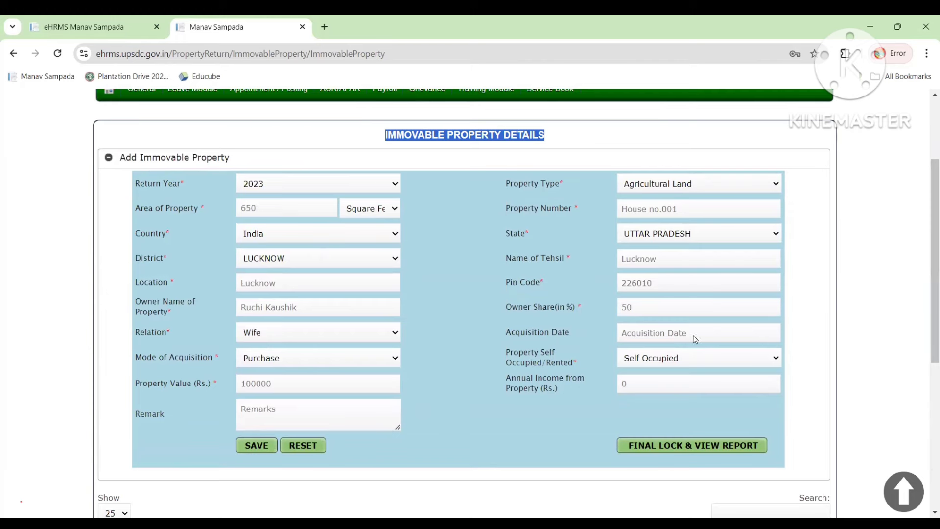
pyautogui.scroll(2, 694, 336)
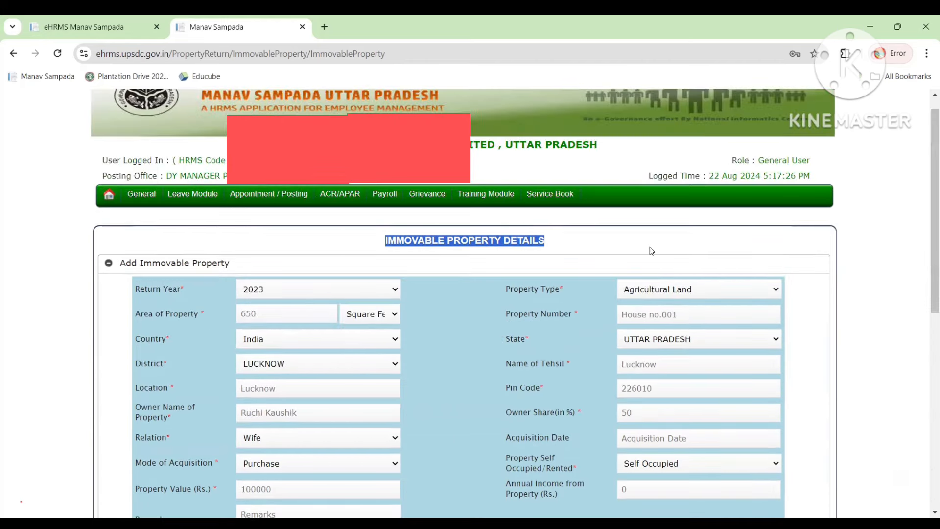
pyautogui.click(644, 293)
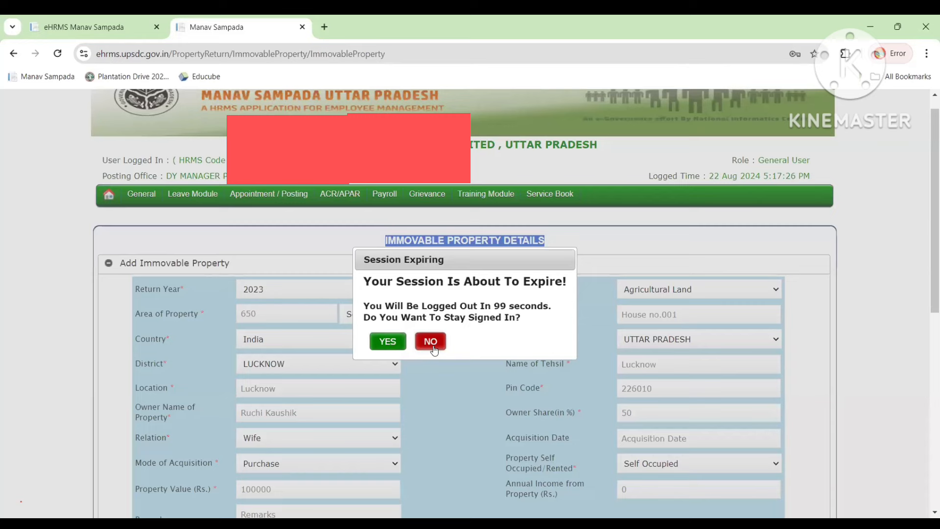
# Decline the session-expiry prompt and reload until the public home page appears.
pyautogui.click(431, 343)
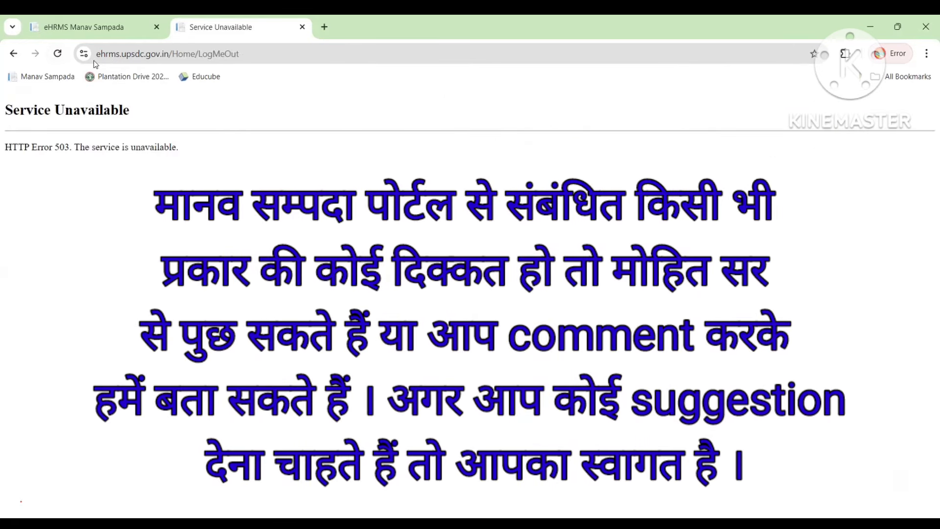
pyautogui.click(59, 53)
pyautogui.click(58, 53)
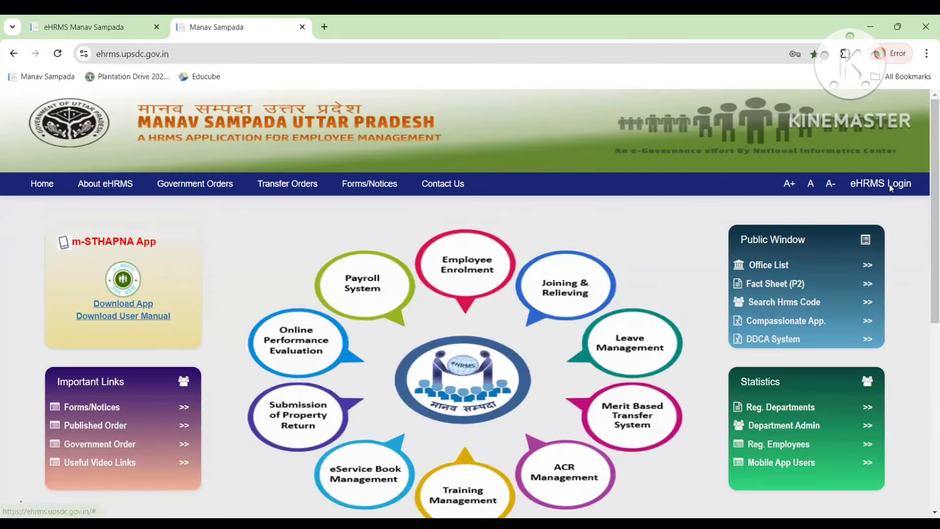
# Log in under ALL OTHER DEPARTMENTS with the saved credentials and the captcha answer.
pyautogui.click(890, 184)
pyautogui.click(536, 163)
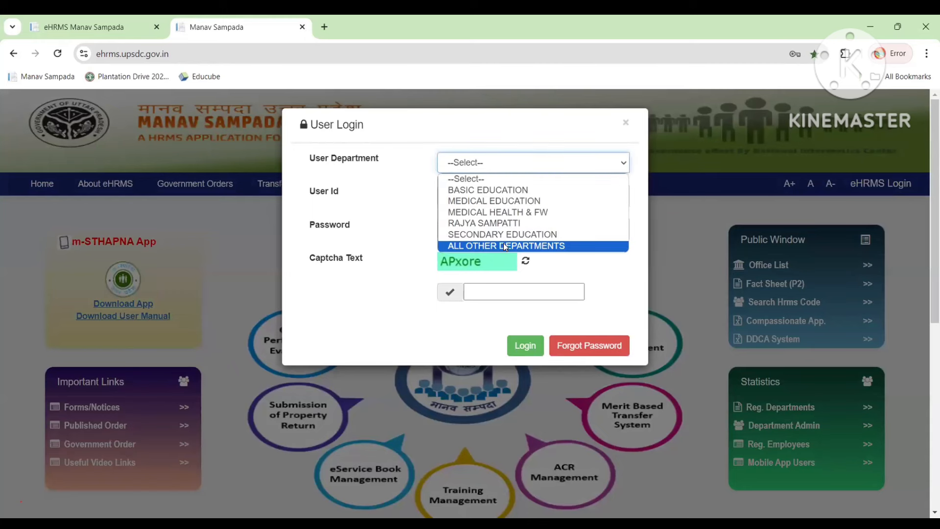
pyautogui.click(504, 246)
pyautogui.click(506, 201)
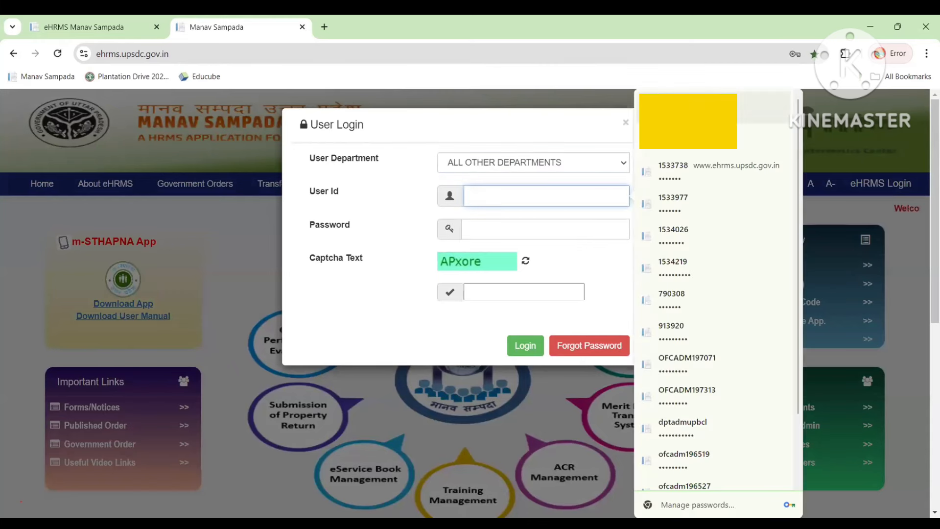
pyautogui.click(688, 109)
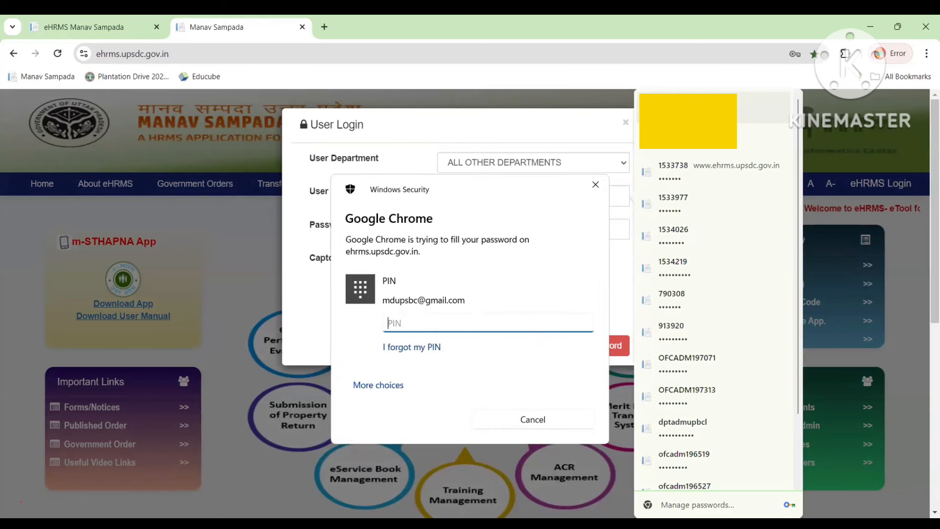
pyautogui.write('••••')
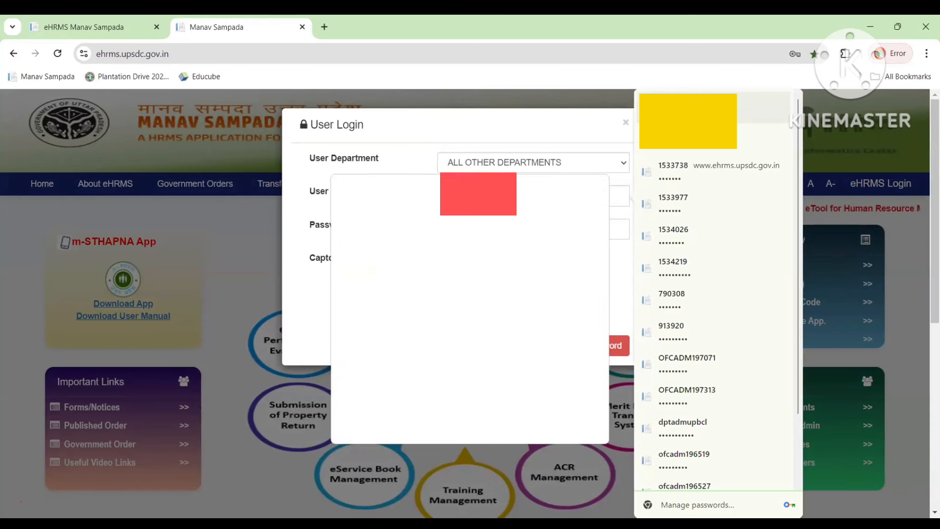
pyautogui.click(486, 292)
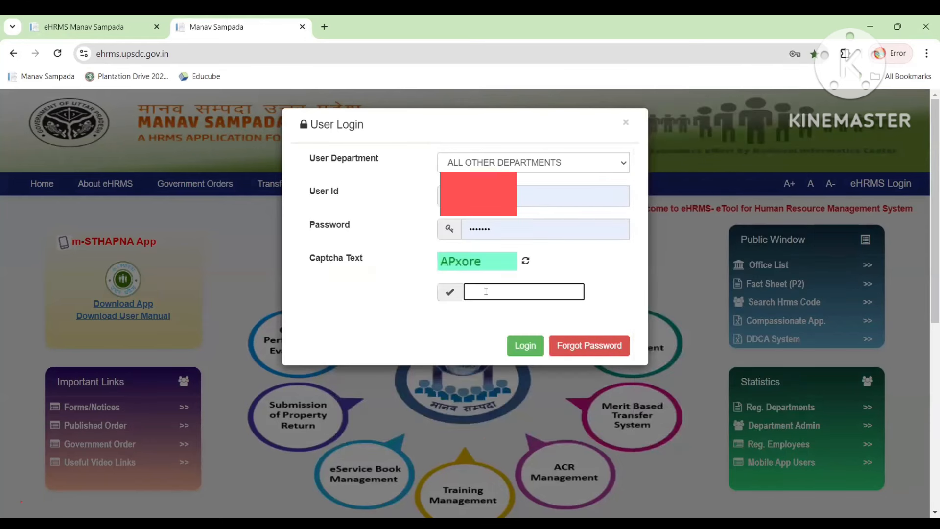
pyautogui.write('AP')
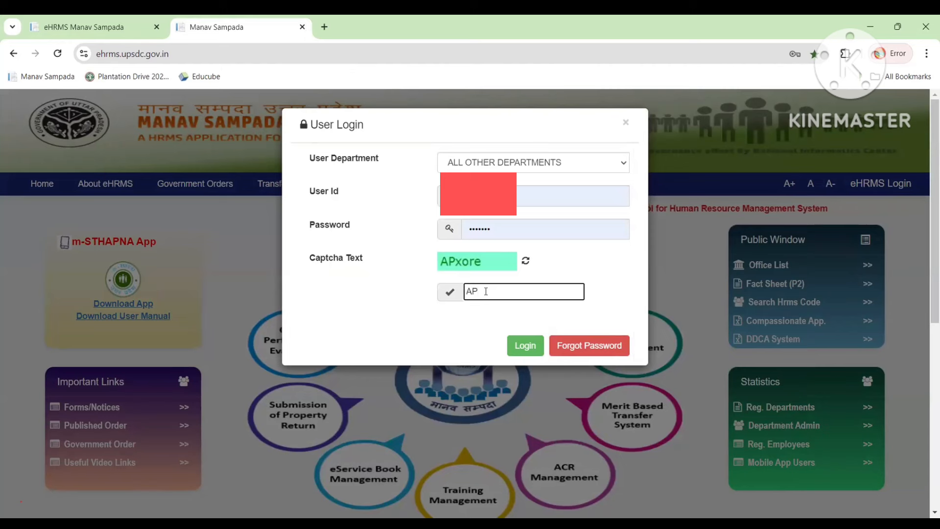
pyautogui.write('xore')
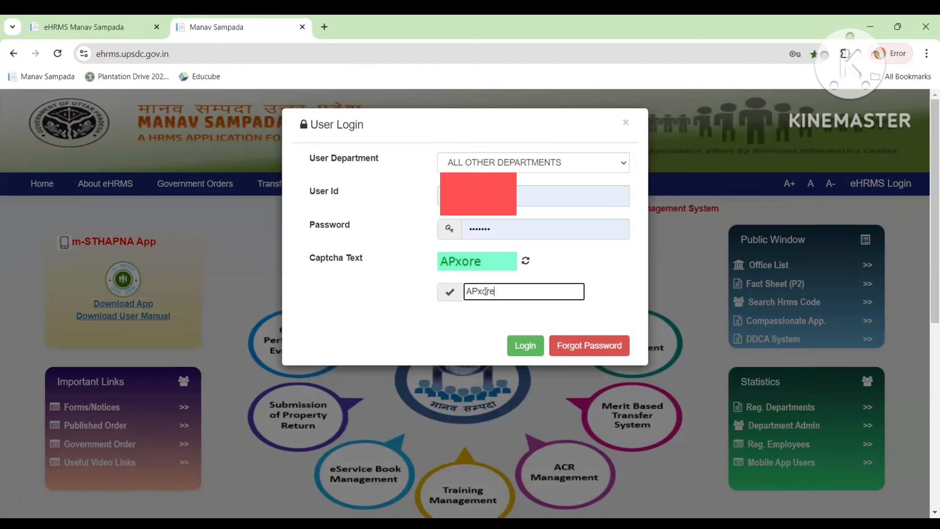
pyautogui.click(531, 353)
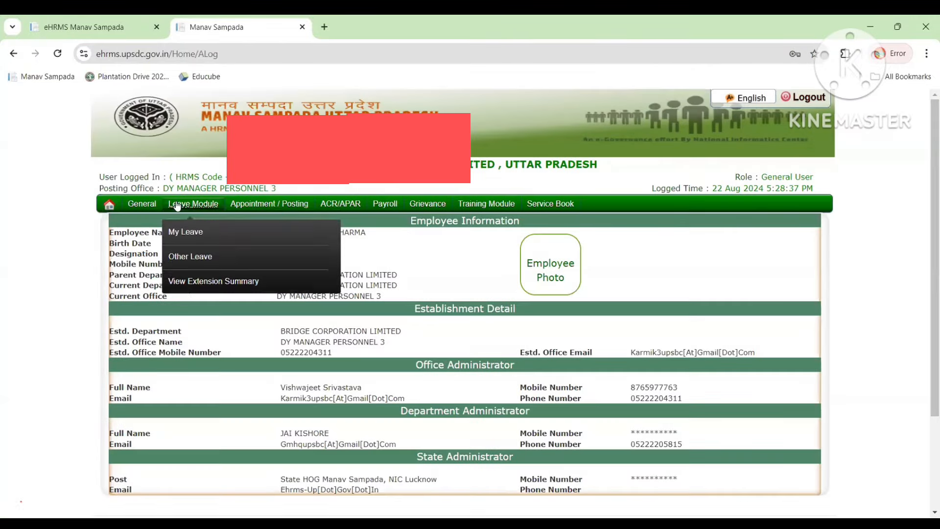
# Open General > Property Return > Movable Property.
pyautogui.moveTo(151, 209)
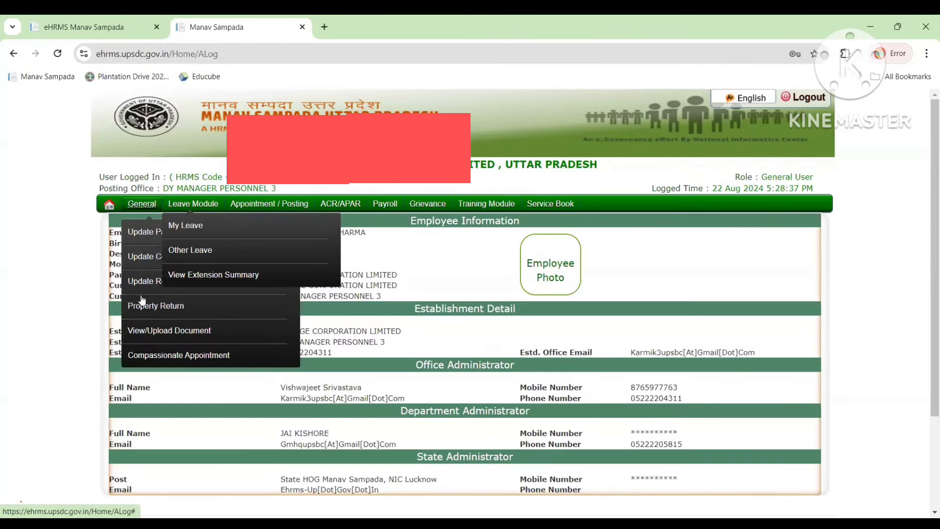
pyautogui.moveTo(293, 299)
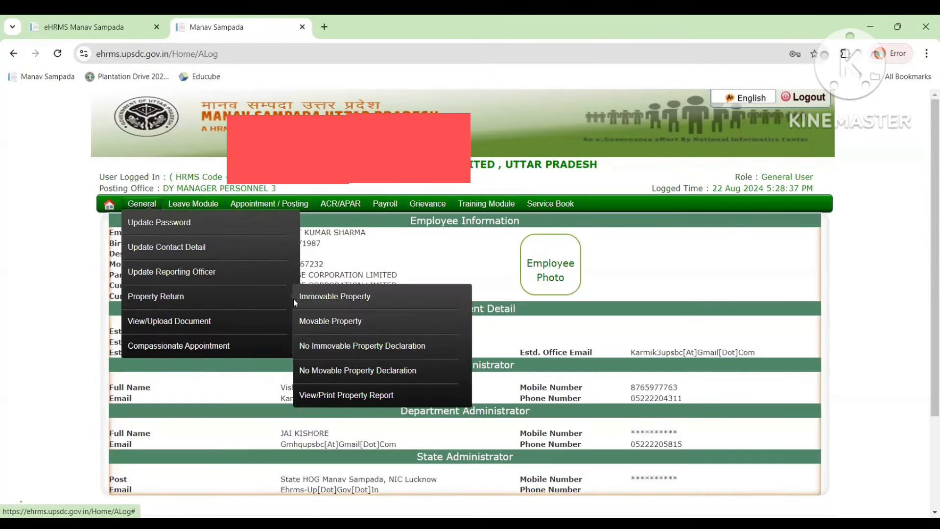
pyautogui.click(330, 321)
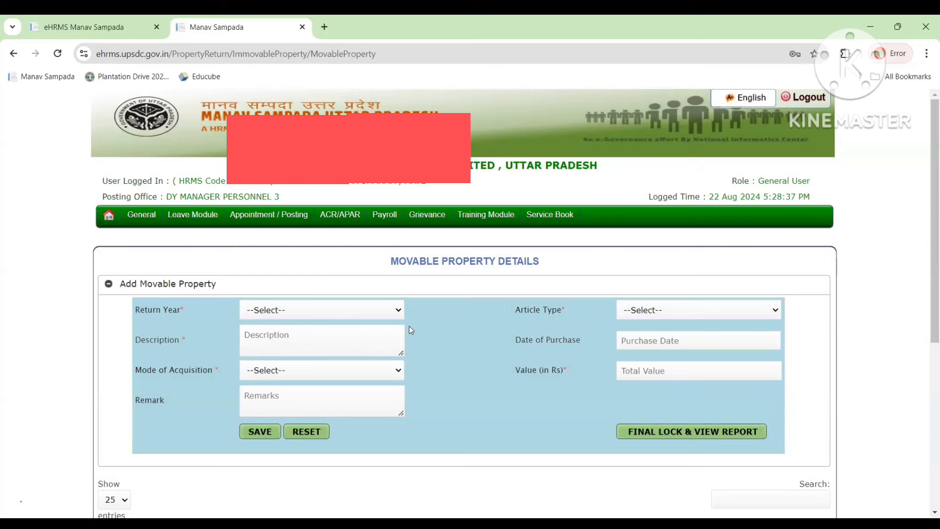
# Choose Share as Article Type and 2023 as Return Year, leaving Purchase Date empty.
pyautogui.click(662, 309)
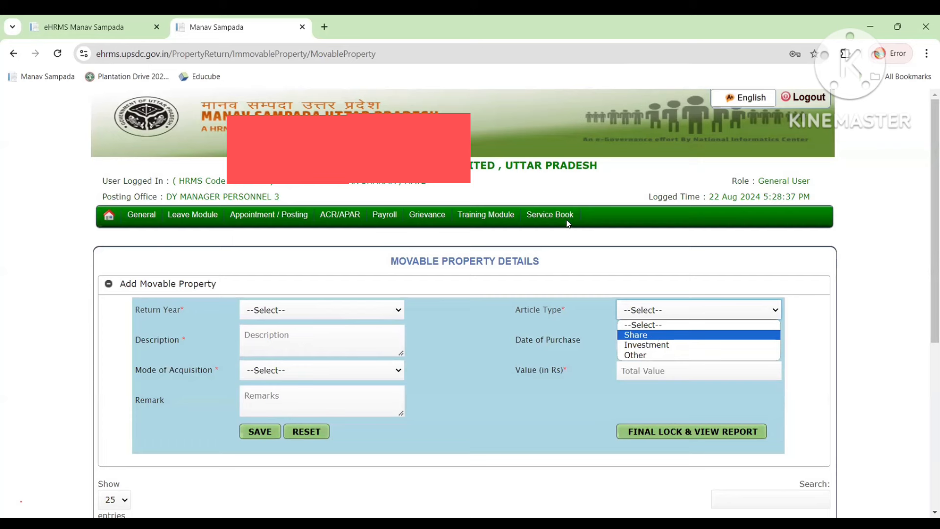
pyautogui.click(662, 314)
pyautogui.click(662, 314)
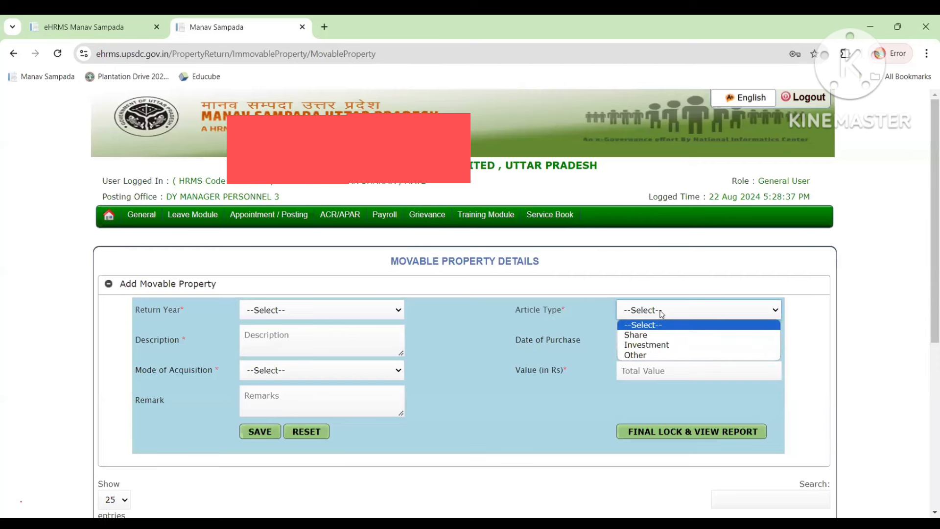
pyautogui.click(647, 336)
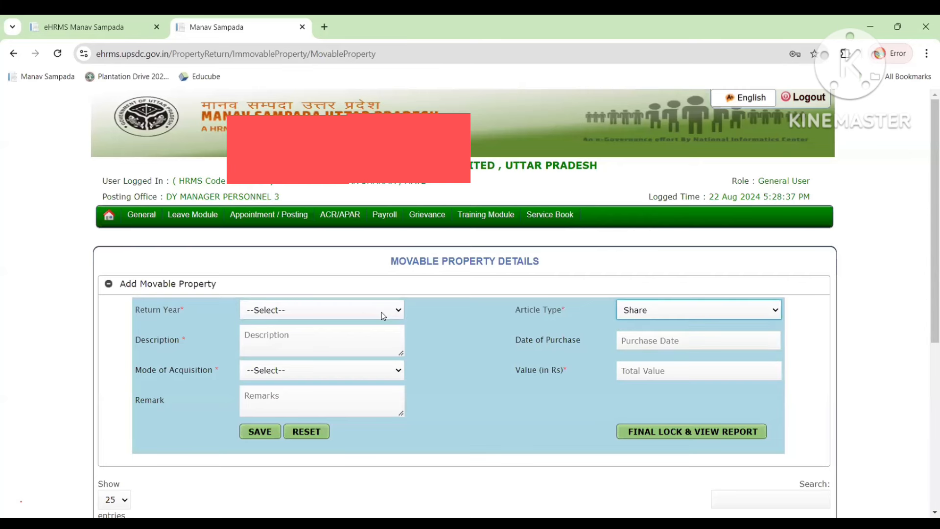
pyautogui.click(382, 313)
pyautogui.click(331, 338)
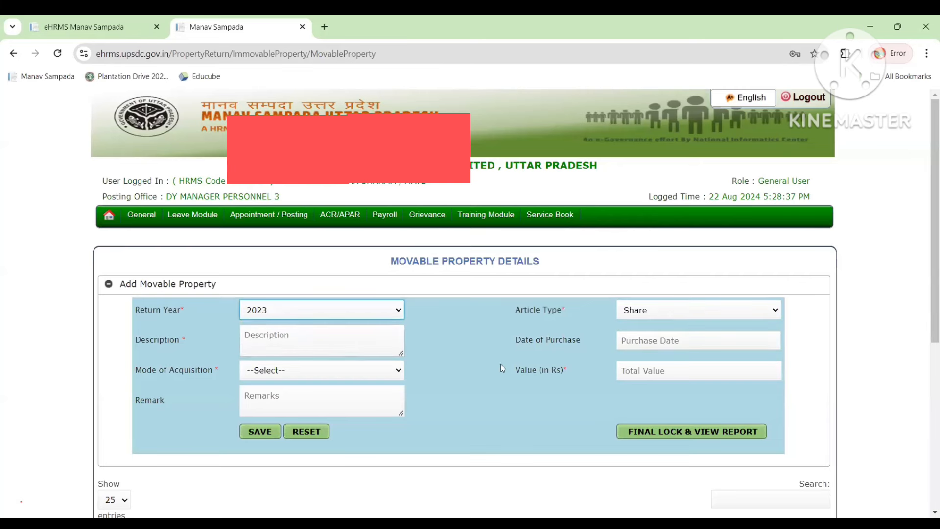
pyautogui.click(658, 343)
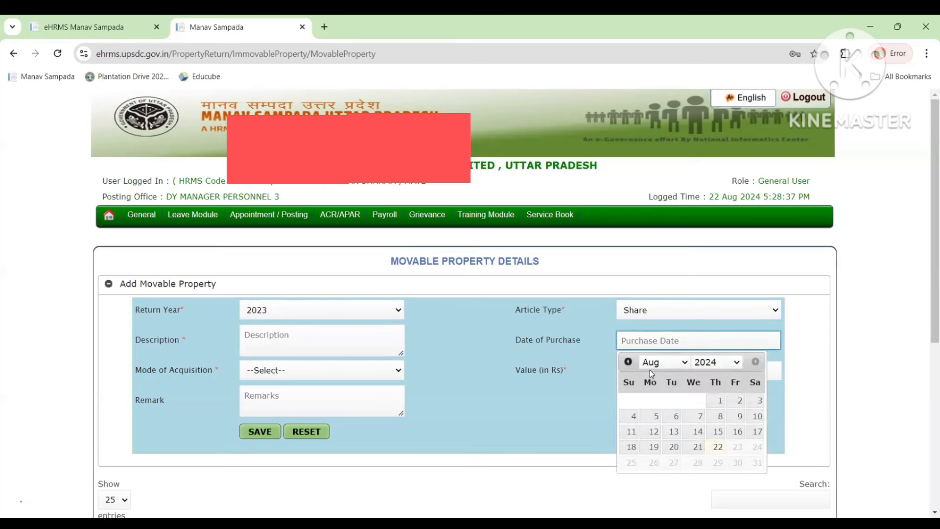
pyautogui.click(530, 362)
pyautogui.click(335, 373)
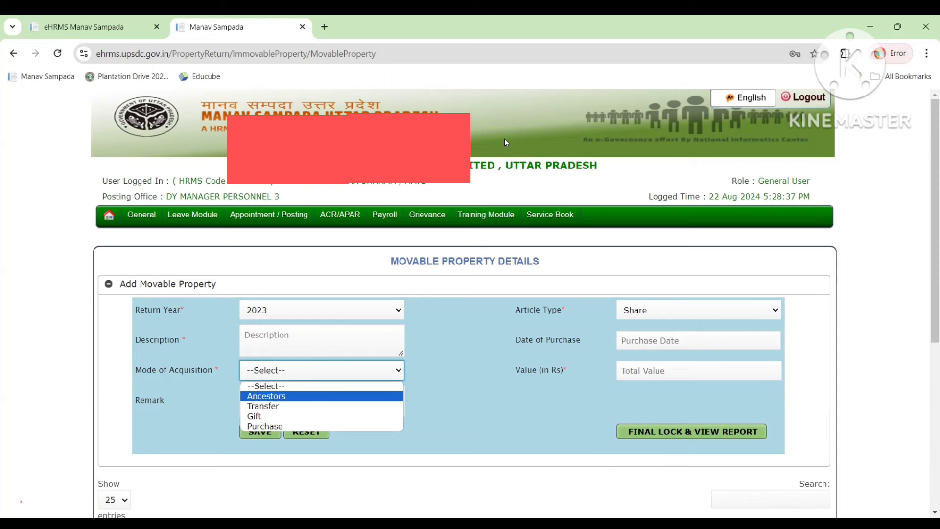
# Change the Article Type from Share to Investment, leaving acquisition mode and value unset.
pyautogui.click(564, 279)
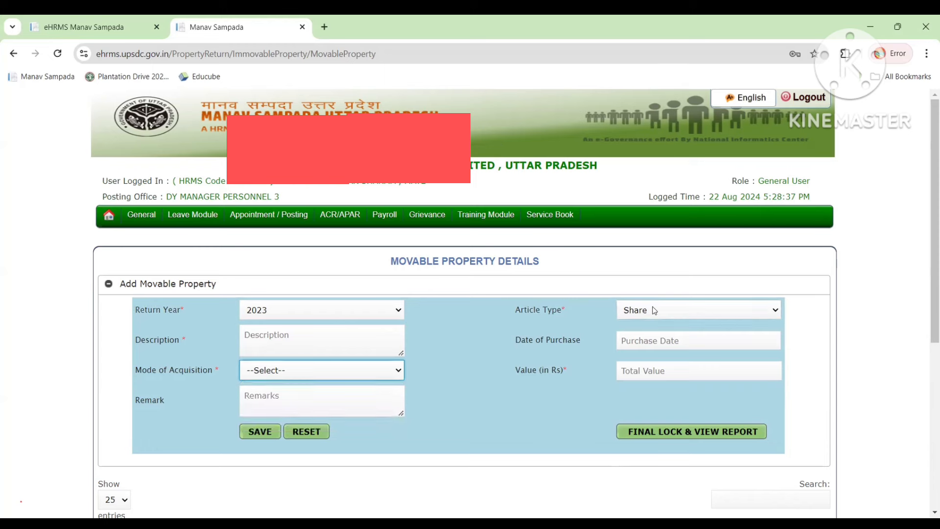
pyautogui.click(324, 375)
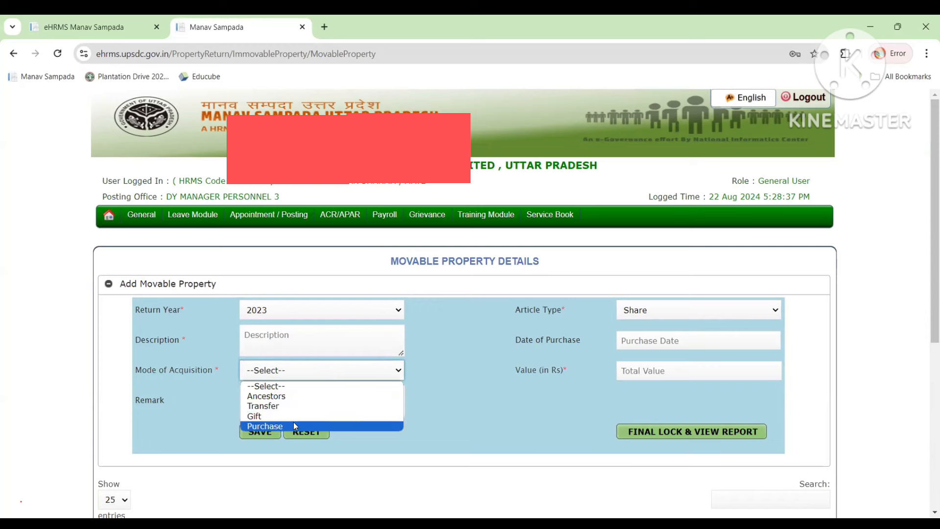
pyautogui.click(649, 372)
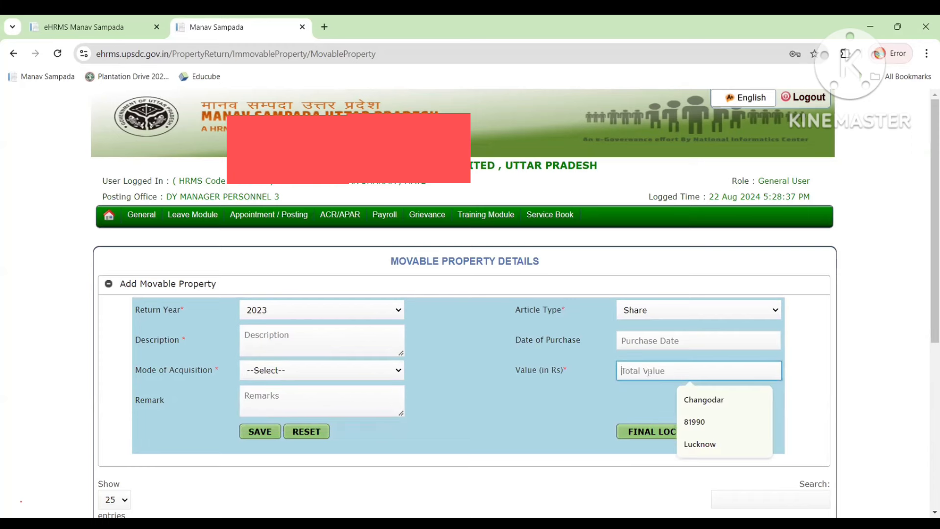
pyautogui.click(499, 406)
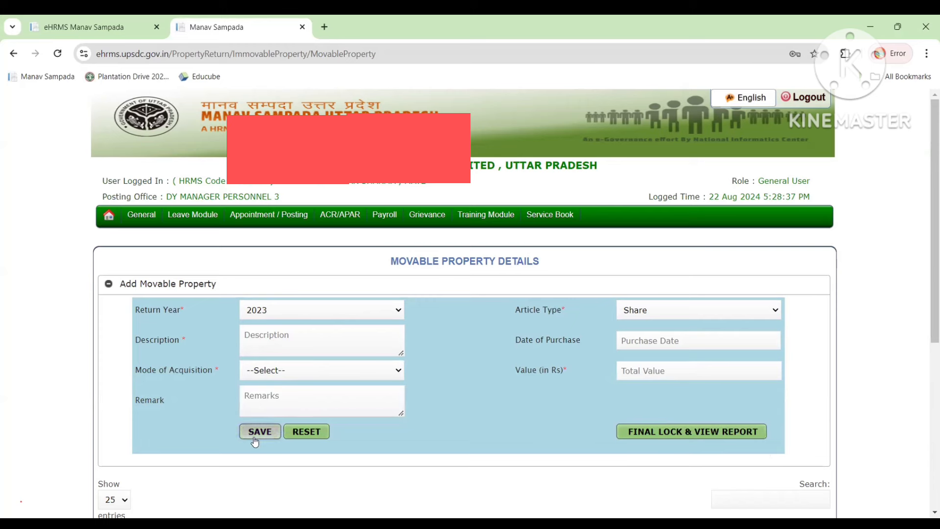
pyautogui.click(638, 311)
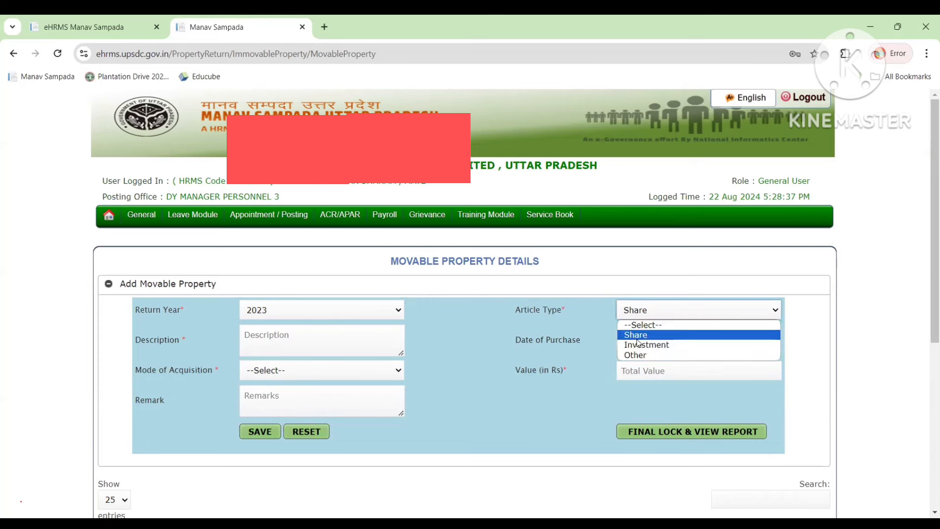
pyautogui.click(637, 346)
pyautogui.click(353, 342)
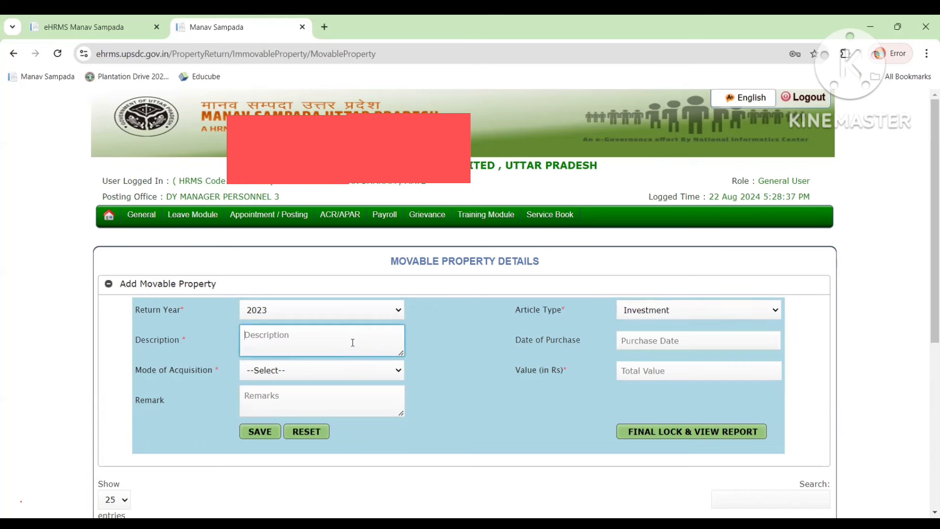
# Enter the description 'PPF, LIC , INSURANCEs,RD/FD,SIP,' for the investment property.
pyautogui.write('PPF, LIC , INSURANCE')
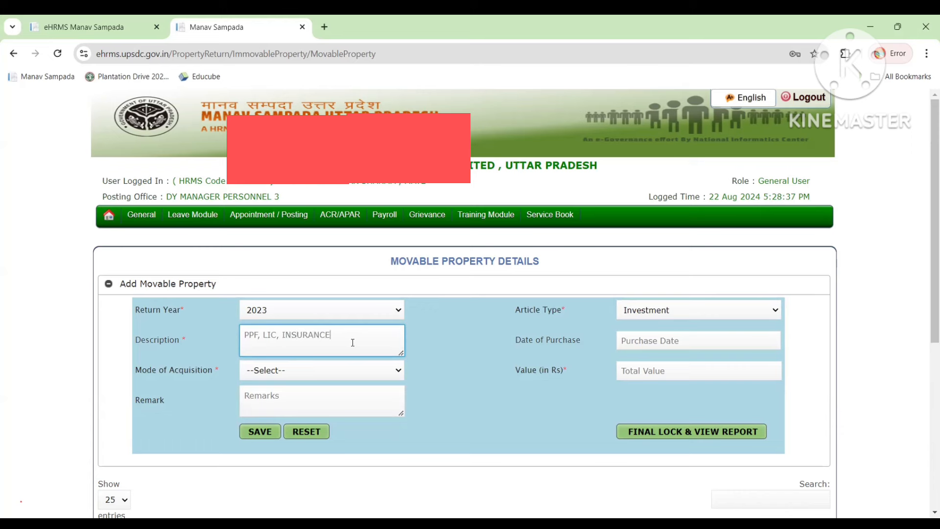
pyautogui.write('s,')
pyautogui.write('RD/FDM')
pyautogui.press('BackSpace')
pyautogui.write(',SIP,')
# Switch Article Type to Other, then back to Investment, and return to the description.
pyautogui.click(640, 314)
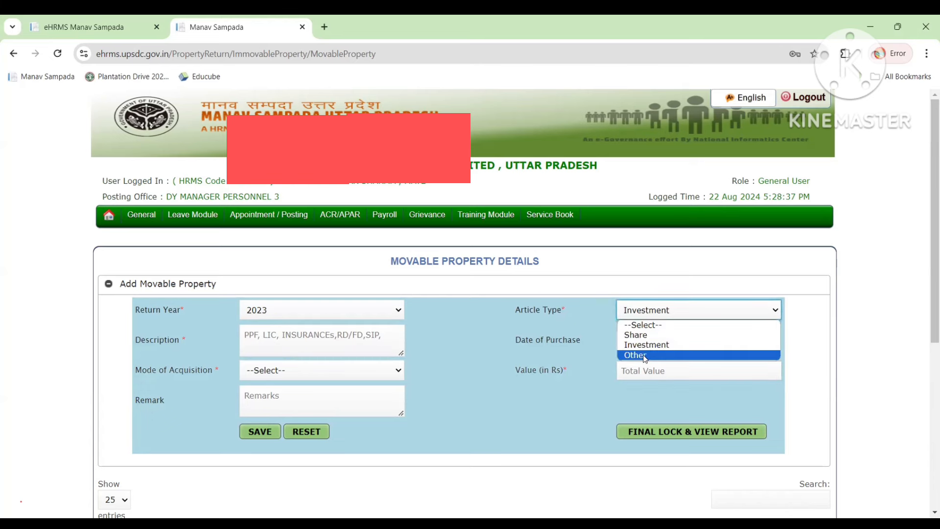
pyautogui.click(646, 355)
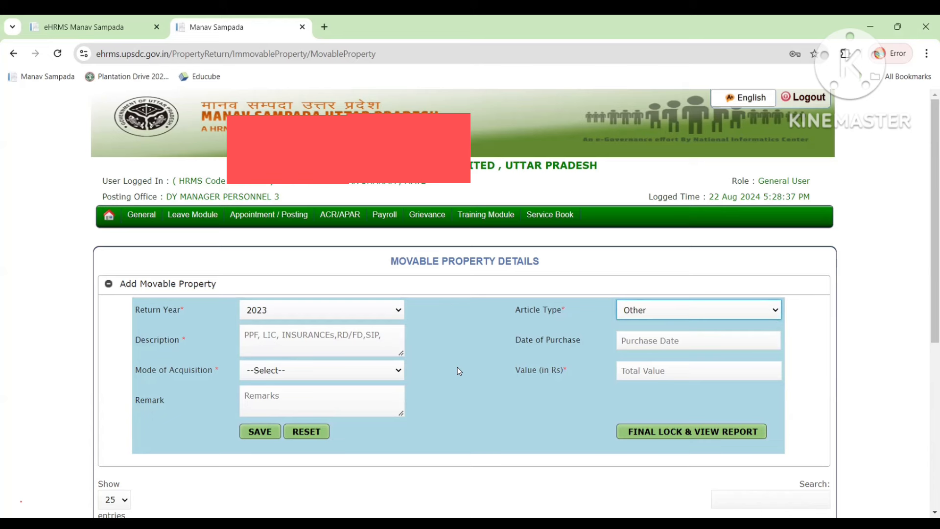
pyautogui.click(645, 314)
pyautogui.click(647, 346)
pyautogui.click(389, 338)
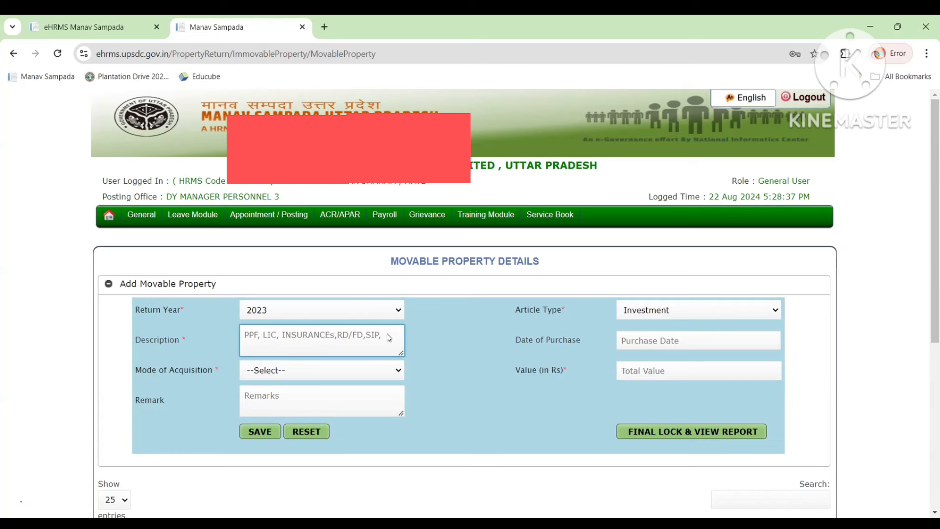
# Change the description to 'PPF No. 1212' and set the purchase date to 03/08/2020.
pyautogui.press('BackSpace')
pyautogui.press('BackSpace')
pyautogui.press('BackSpace')
pyautogui.press('BackSpace')
pyautogui.press('BackSpace')
pyautogui.press('BackSpace')
pyautogui.press('BackSpace')
pyautogui.press('BackSpace')
pyautogui.press('BackSpace')
pyautogui.press('BackSpace')
pyautogui.press('BackSpace')
pyautogui.press('BackSpace')
pyautogui.press('BackSpace')
pyautogui.press('BackSpace')
pyautogui.press('BackSpace')
pyautogui.press('BackSpace')
pyautogui.press('BackSpace')
pyautogui.press('BackSpace')
pyautogui.press('BackSpace')
pyautogui.press('BackSpace')
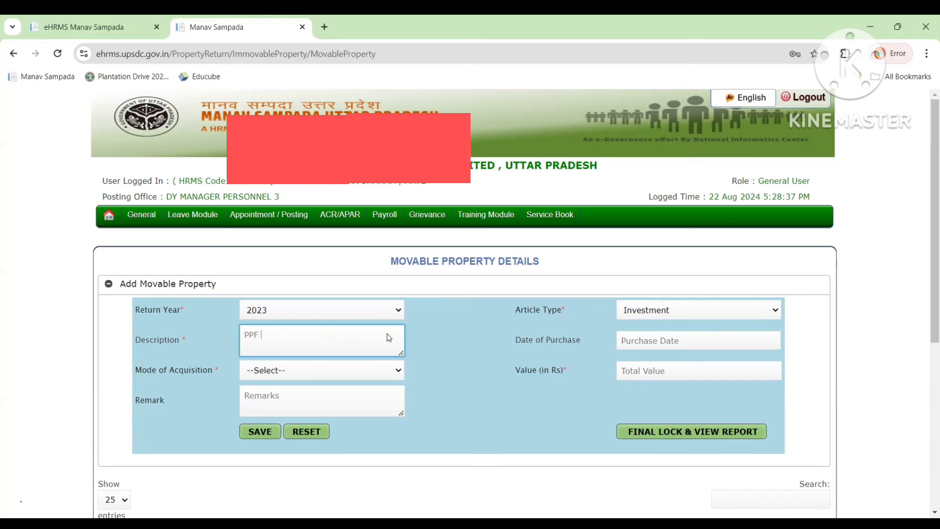
pyautogui.write('No. 1212')
pyautogui.click(671, 341)
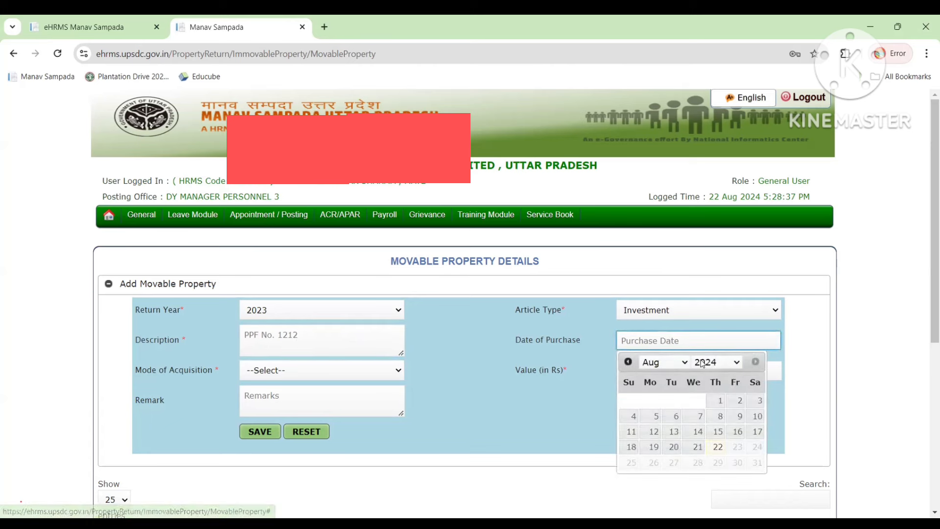
pyautogui.click(703, 363)
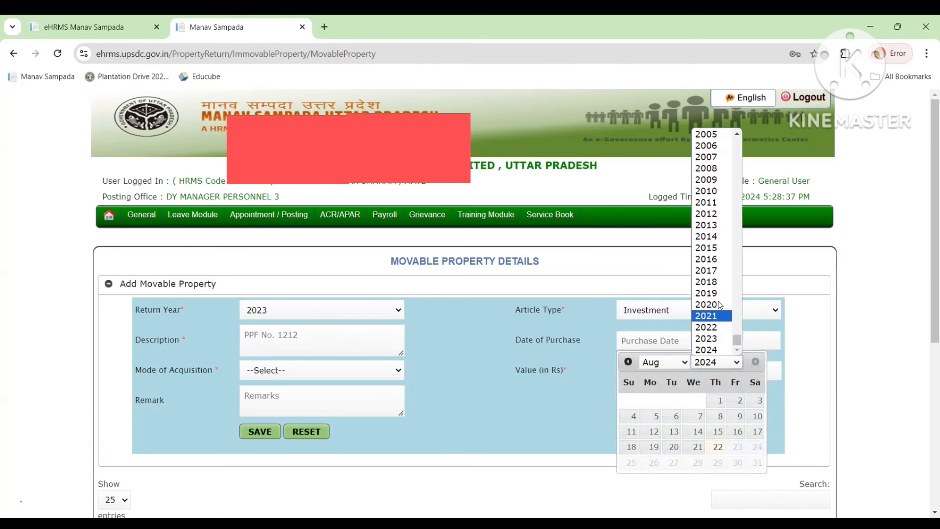
pyautogui.click(710, 305)
pyautogui.click(653, 417)
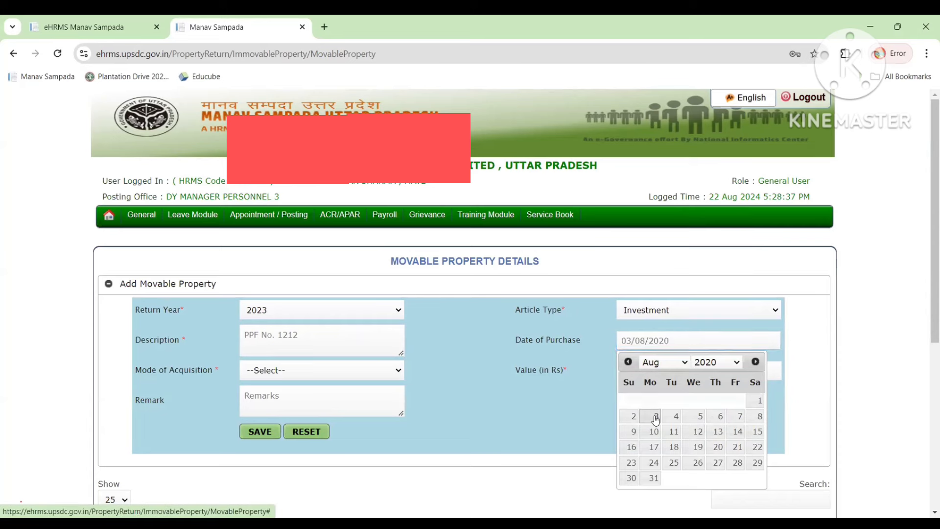
# Choose Purchase as acquisition mode and enter value 1000; save is refused, so dismiss the locked alert.
pyautogui.click(336, 377)
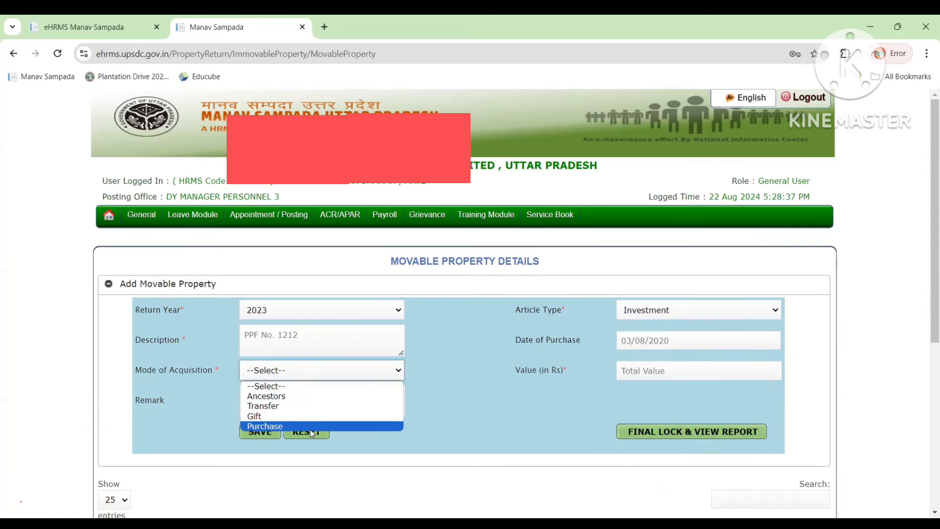
pyautogui.click(310, 430)
pyautogui.click(619, 371)
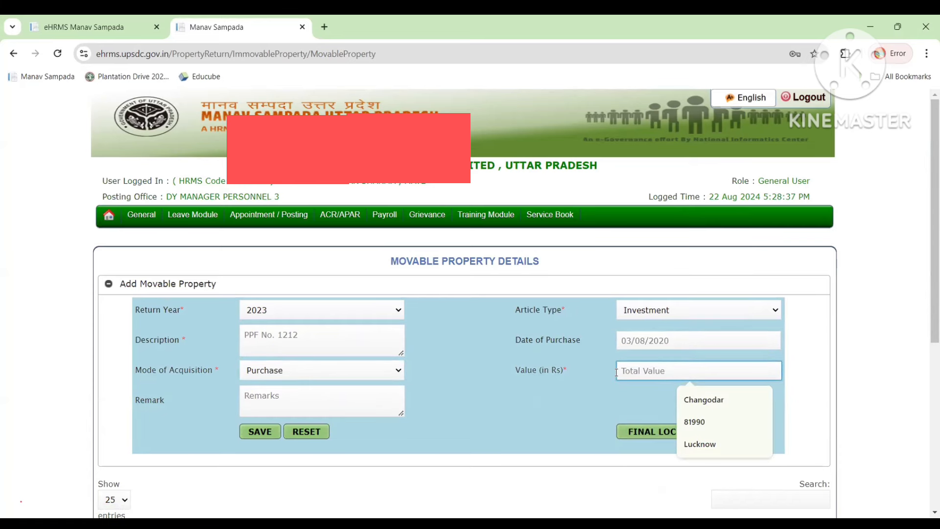
pyautogui.write('1000')
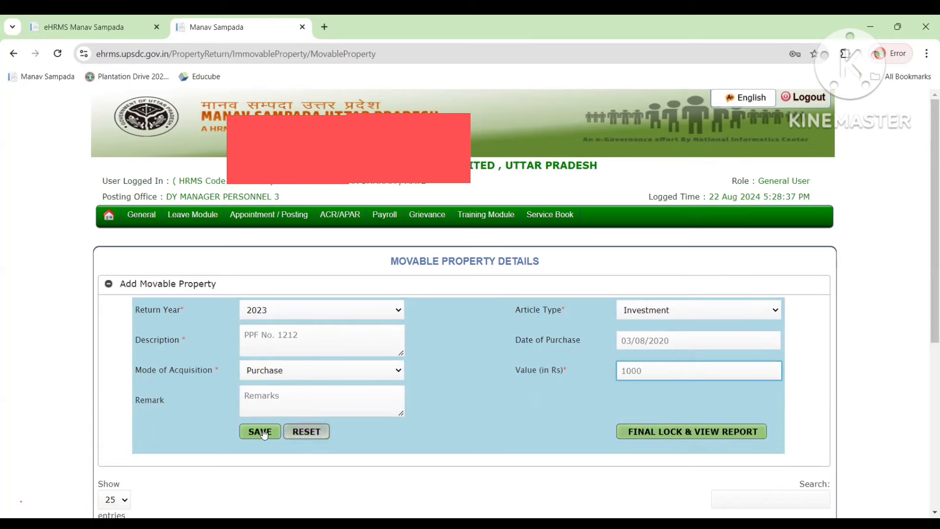
pyautogui.click(260, 431)
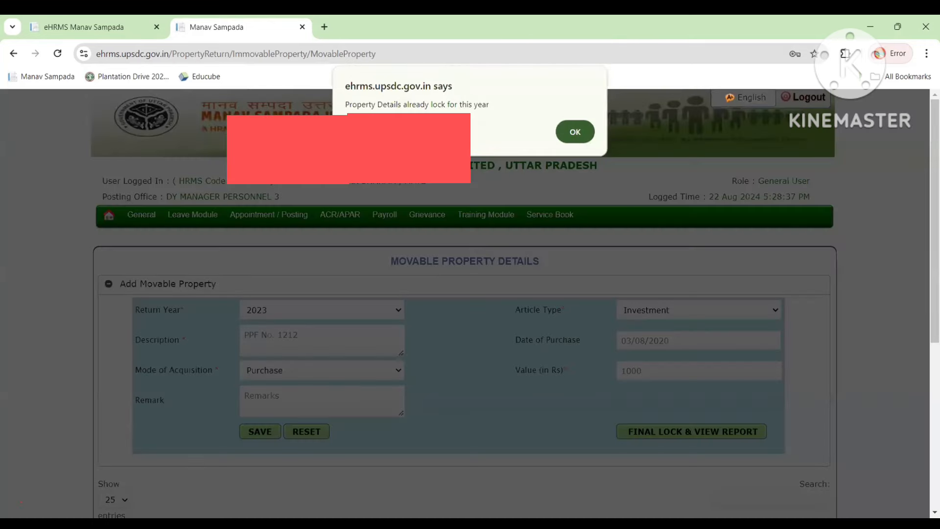
pyautogui.click(577, 135)
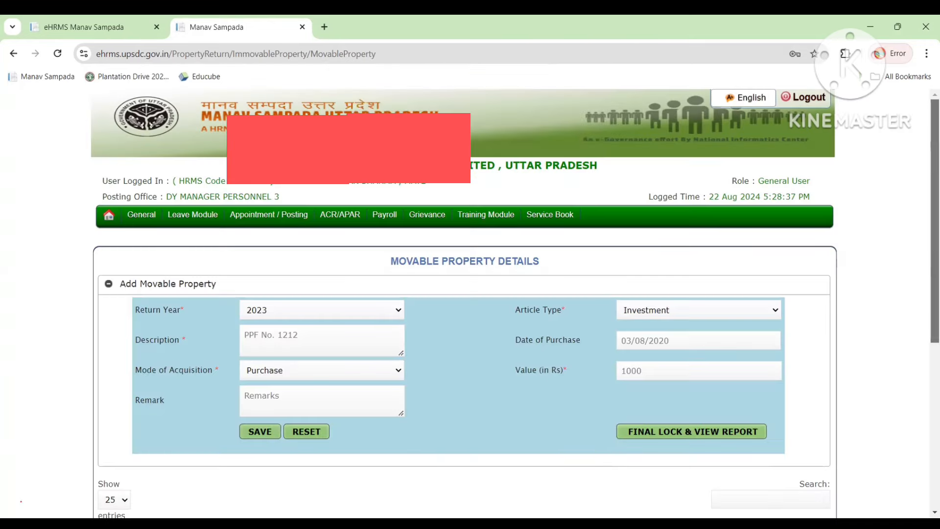
pyautogui.scroll(-3, 493, 429)
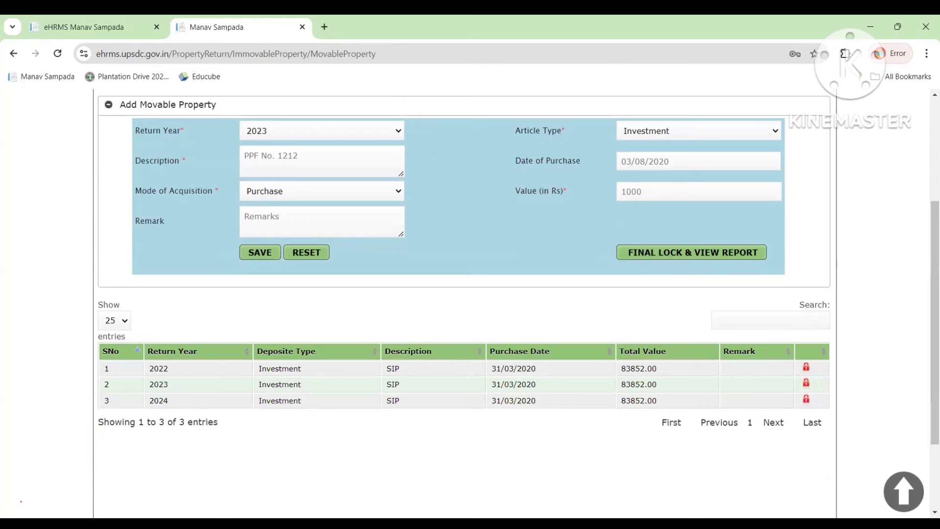
pyautogui.scroll(2, 465, 293)
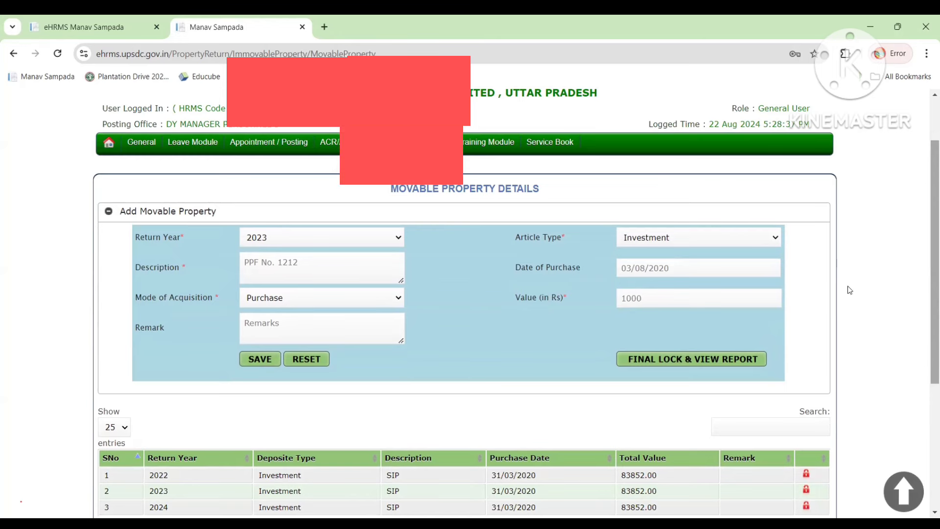
pyautogui.scroll(2, 850, 290)
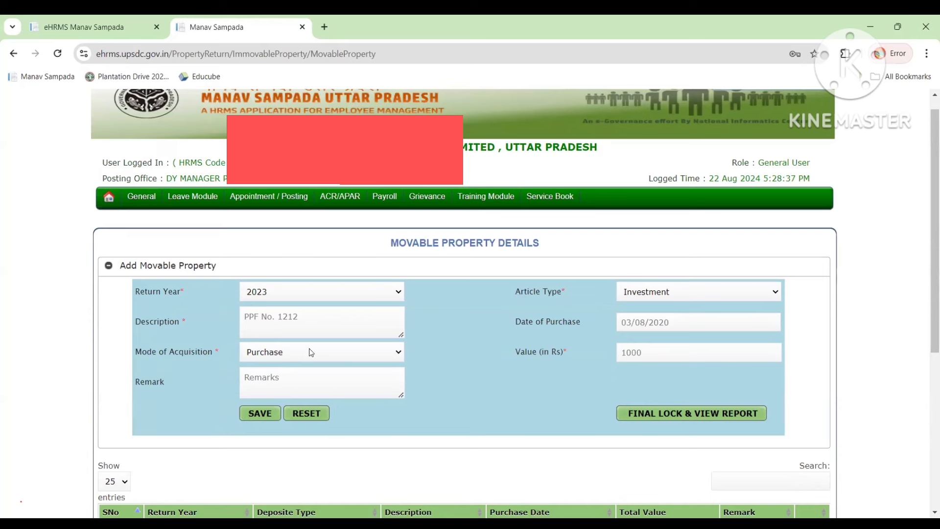
# Replace the 'PPF No. 1212' description with 'LIC'.
pyautogui.click(315, 324)
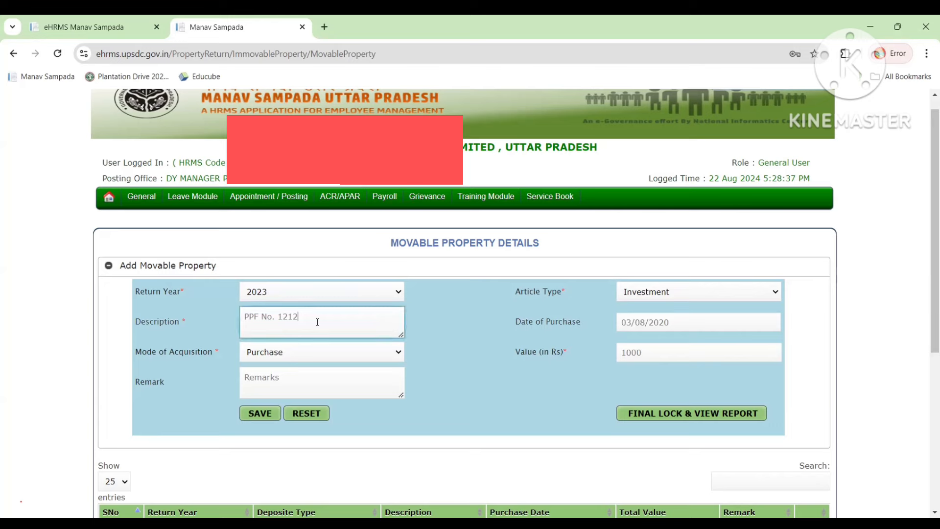
pyautogui.moveTo(298, 317); pyautogui.dragTo(220, 314)
pyautogui.press('BackSpace')
pyautogui.write('LIC')
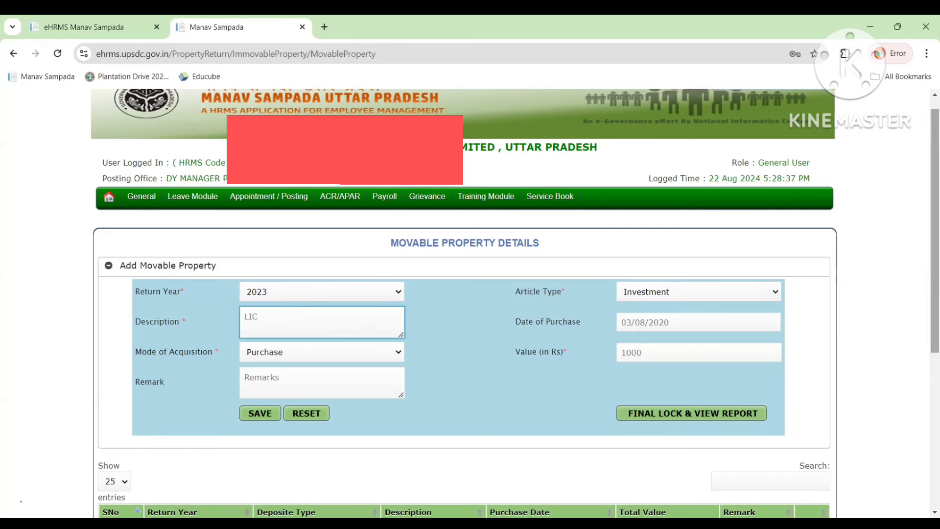
pyautogui.scroll(-2, 935, 230)
pyautogui.scroll(-1, 699, 387)
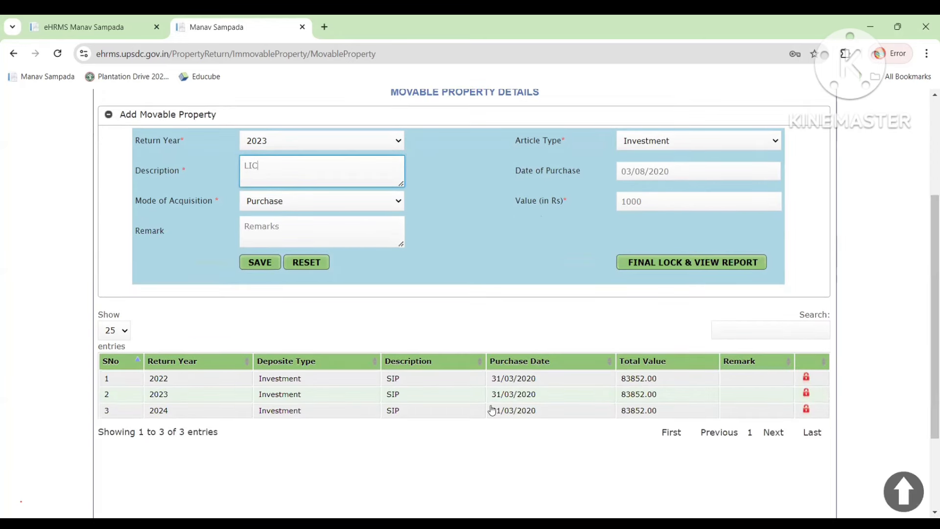
pyautogui.click(422, 379)
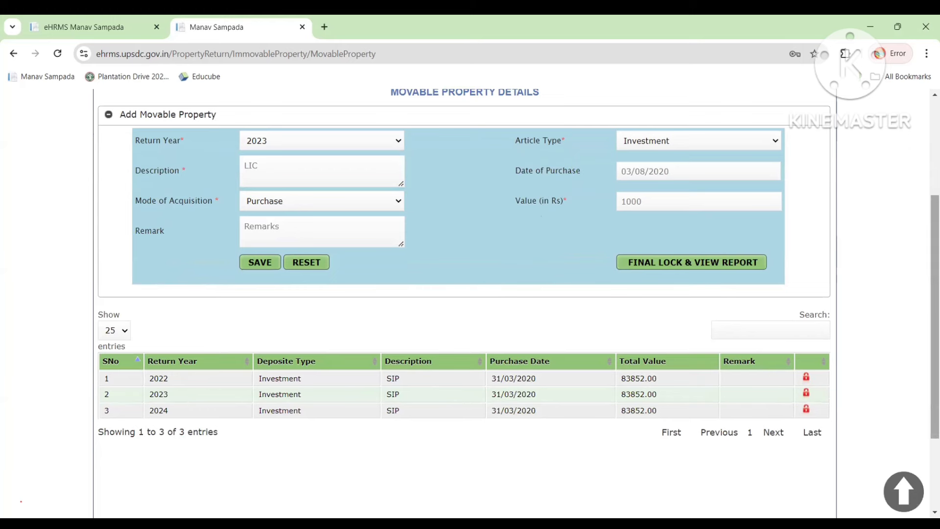
# Scroll back up to the page header with the General menu in view.
pyautogui.moveTo(935, 289); pyautogui.dragTo(936, 244)
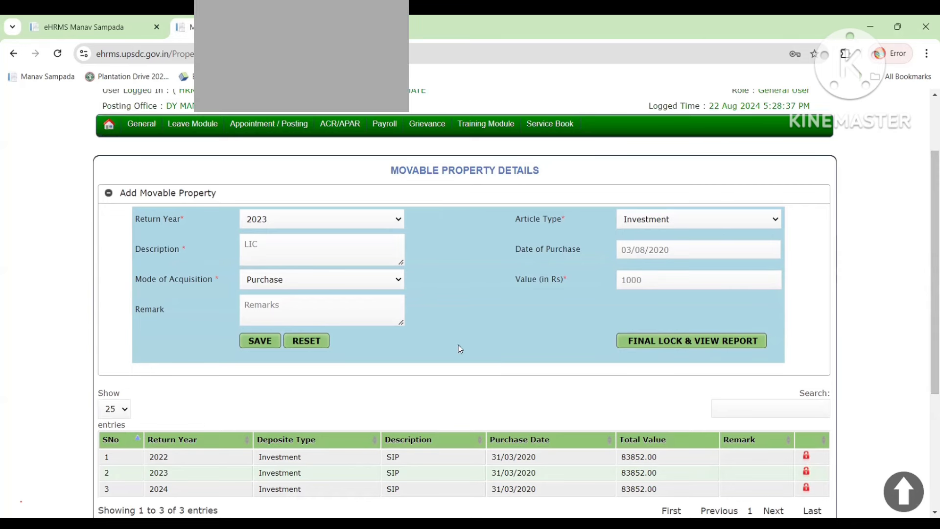
pyautogui.moveTo(154, 460); pyautogui.dragTo(767, 399)
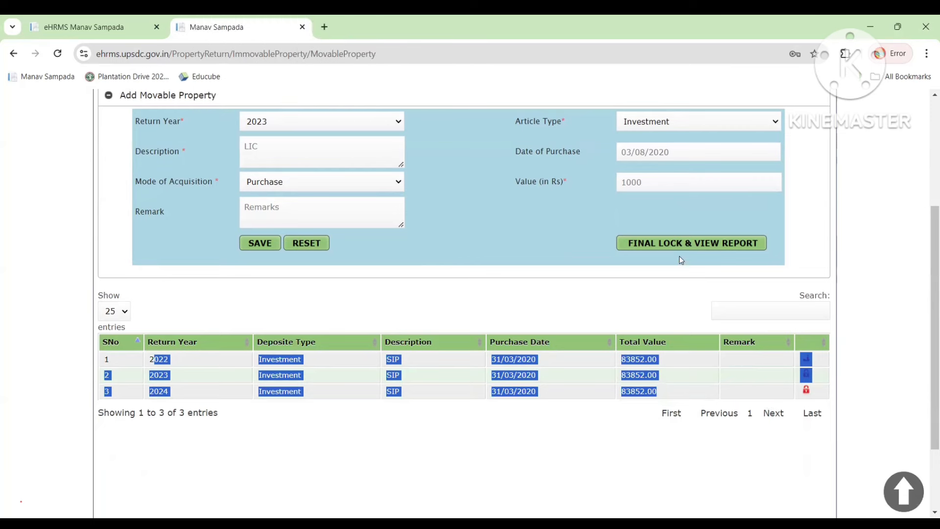
pyautogui.moveTo(936, 294); pyautogui.dragTo(935, 204)
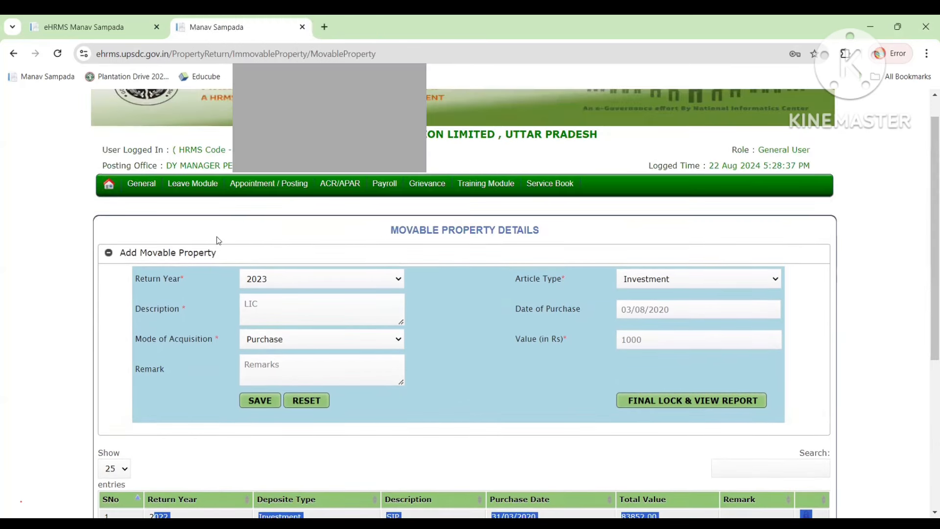
pyautogui.moveTo(139, 186)
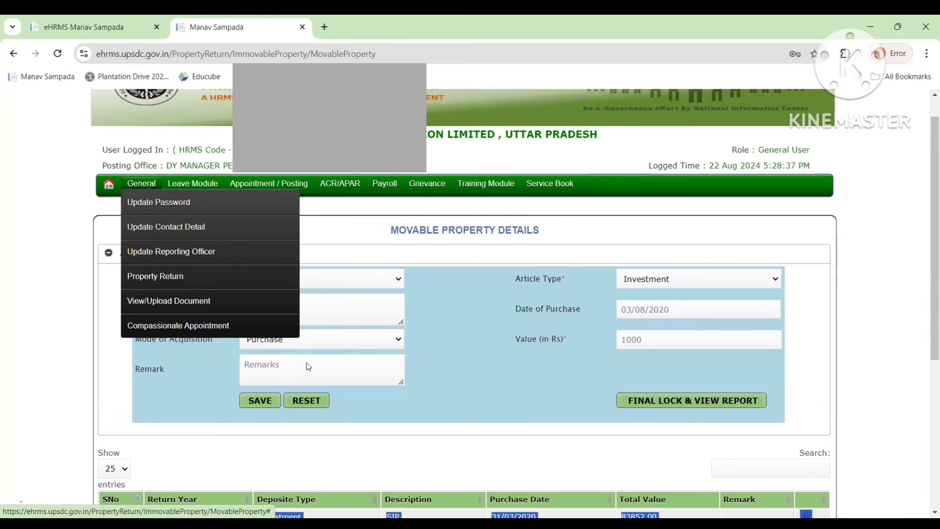
# Open View/Print Property Report, generate the report for Return Year 2023, then close it.
pyautogui.moveTo(210, 278)
pyautogui.click(321, 377)
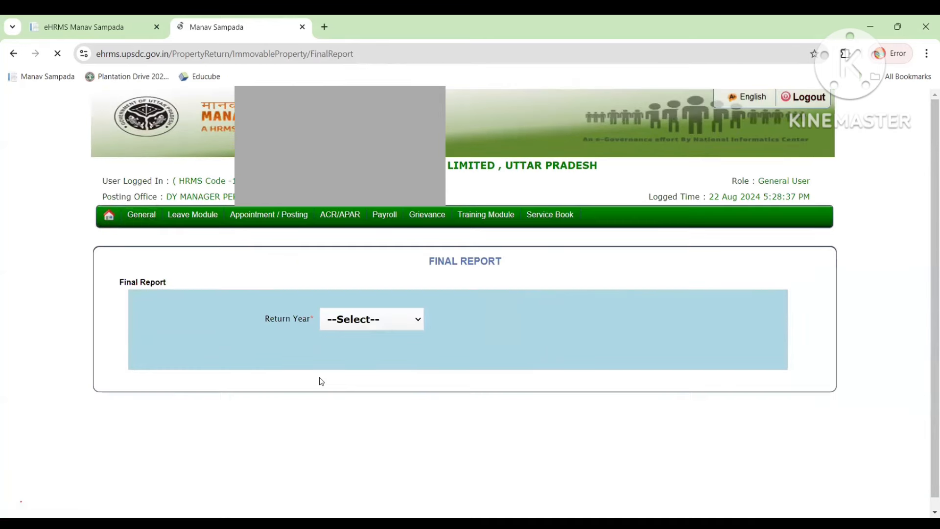
pyautogui.click(365, 324)
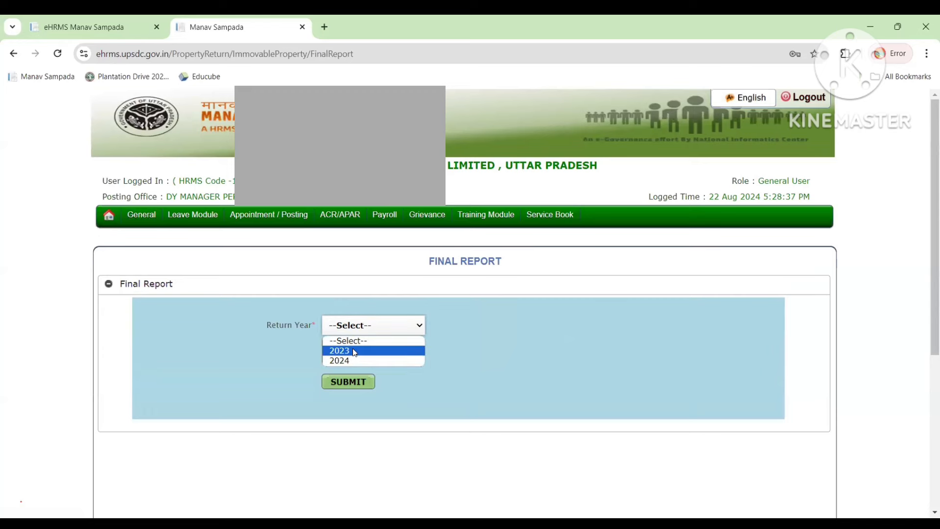
pyautogui.click(352, 351)
pyautogui.click(347, 382)
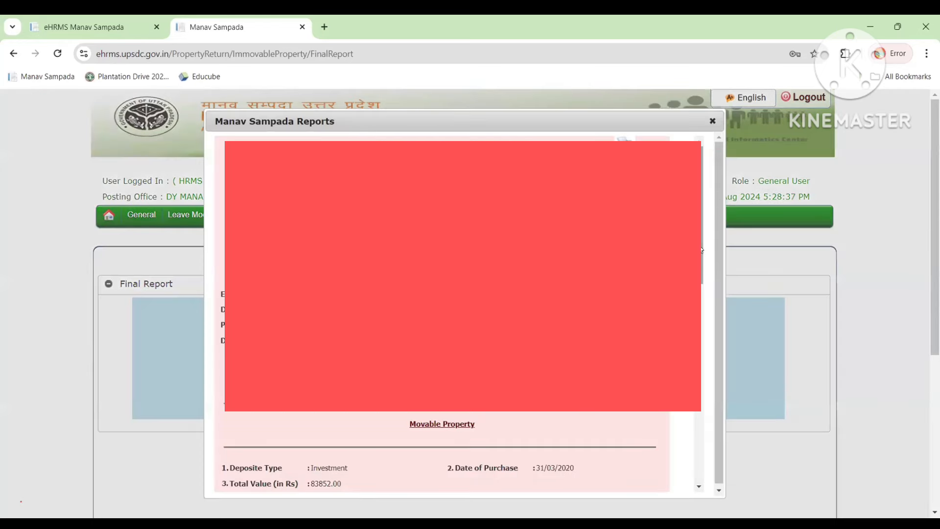
pyautogui.moveTo(703, 273); pyautogui.dragTo(709, 237)
pyautogui.click(713, 122)
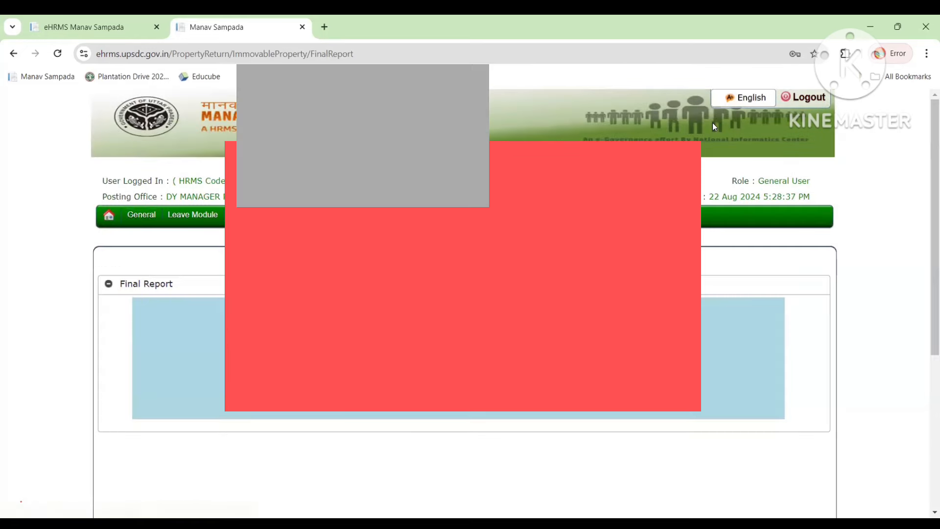
# Generate and review the final property report for Return Year 2024, then close it.
pyautogui.click(373, 325)
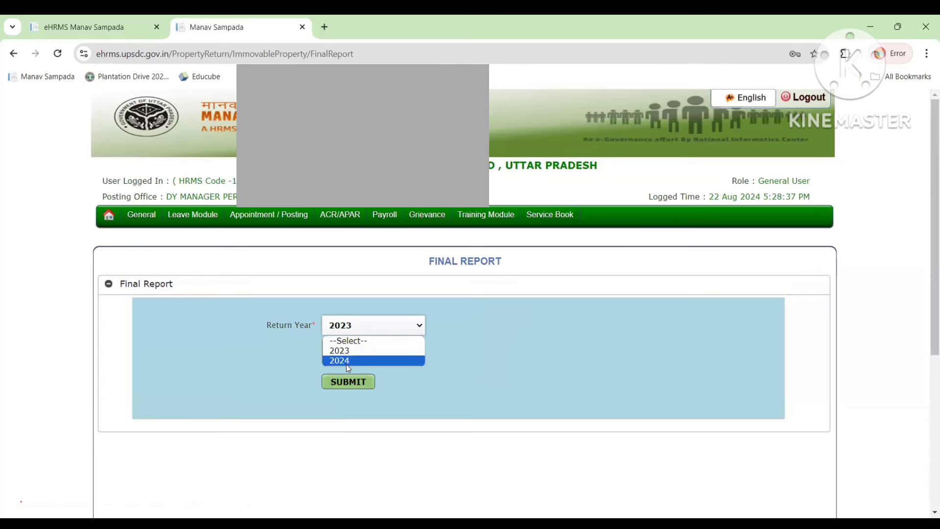
pyautogui.click(346, 363)
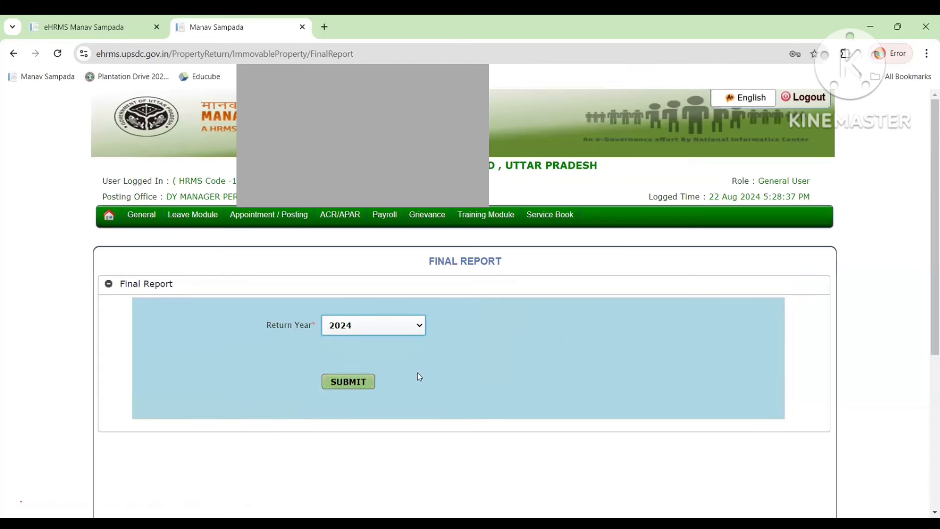
pyautogui.click(338, 381)
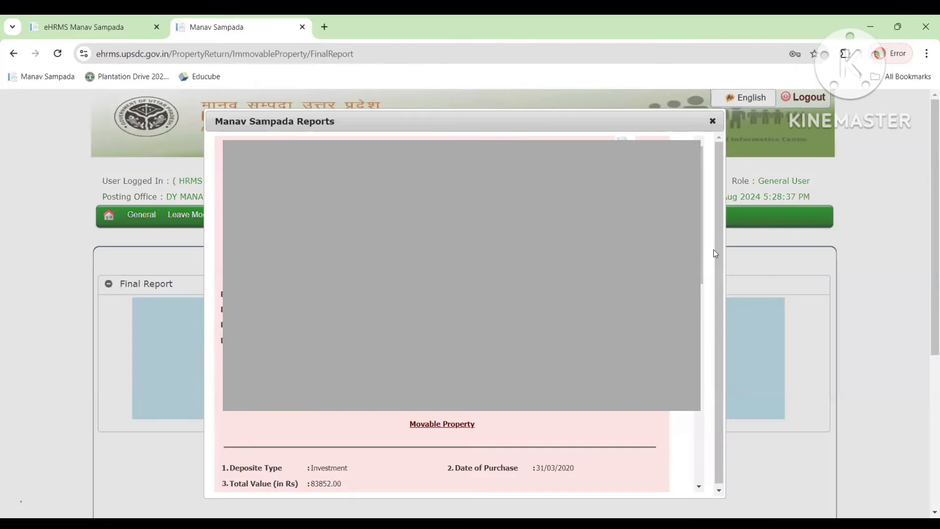
pyautogui.scroll(-3, 714, 251)
pyautogui.scroll(3, 704, 221)
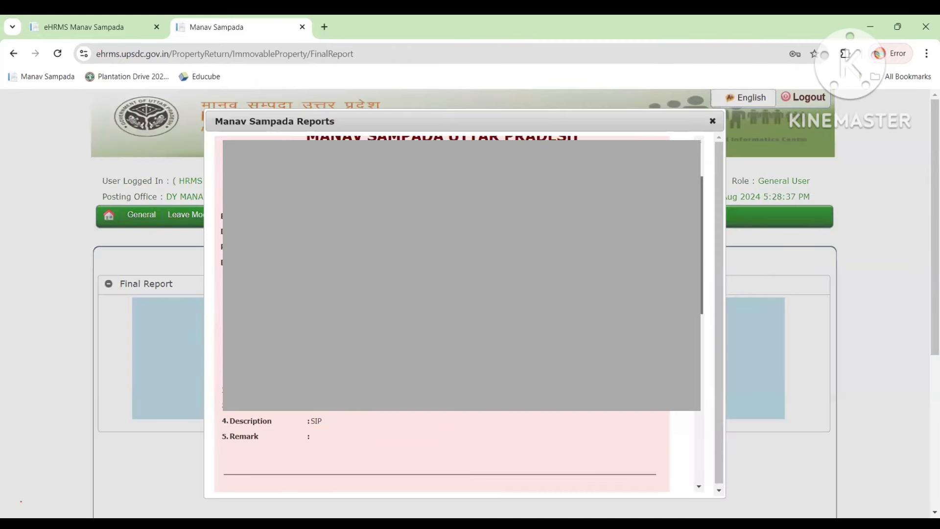
pyautogui.click(713, 122)
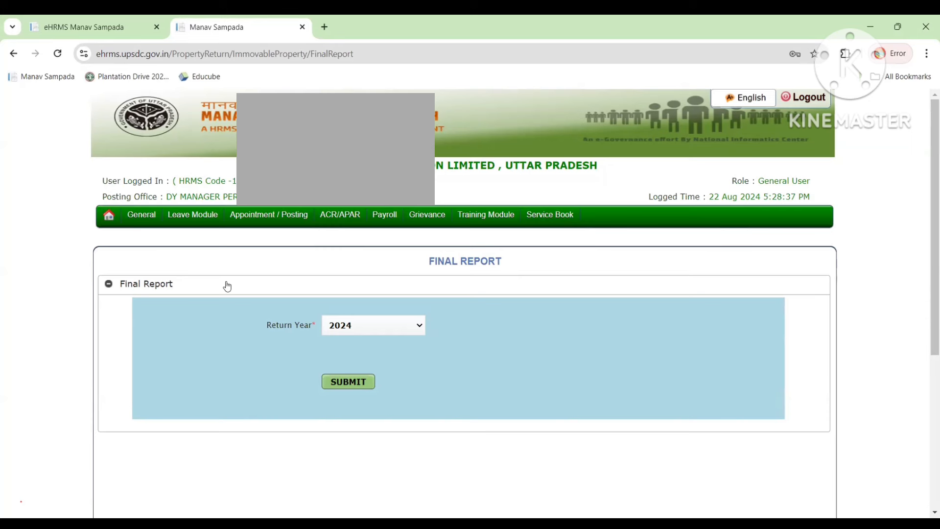
# Go to General > Property Return > No Immovable Property Declaration and choose Return Year 2023.
pyautogui.moveTo(141, 215)
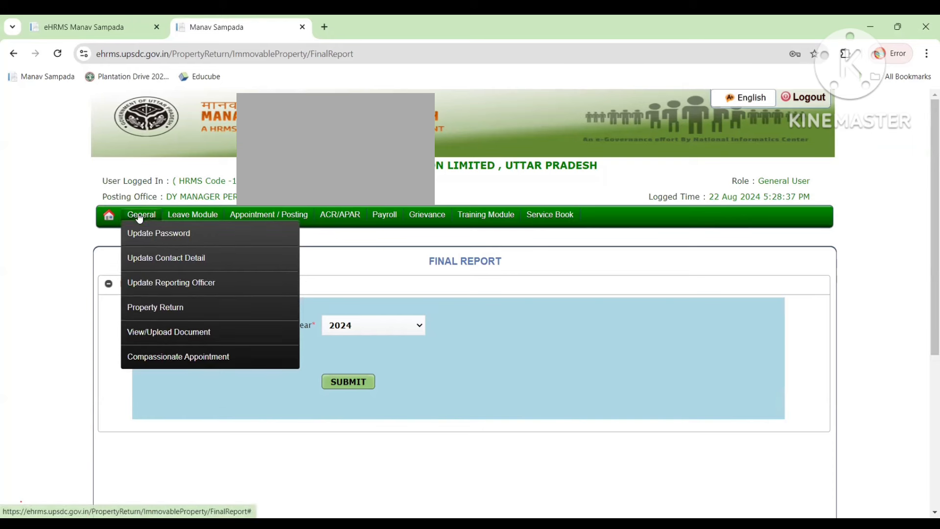
pyautogui.moveTo(157, 309)
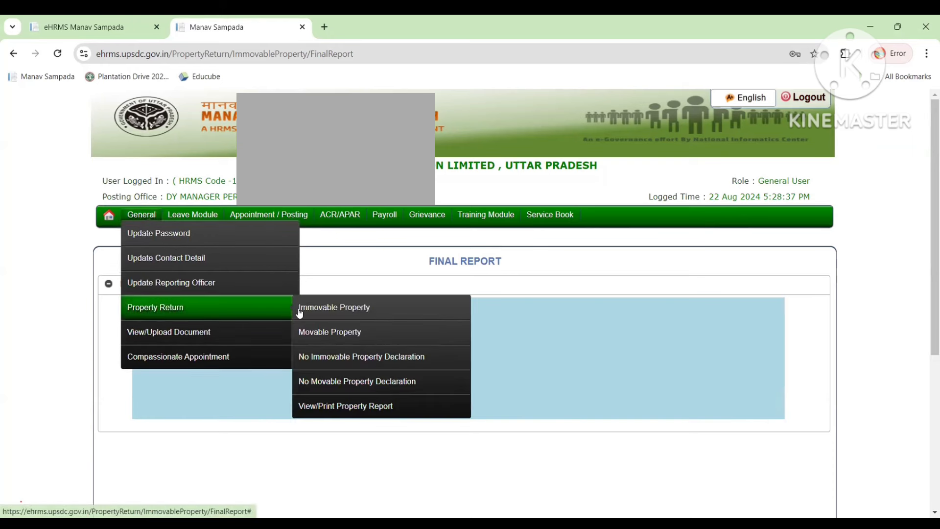
pyautogui.click(321, 363)
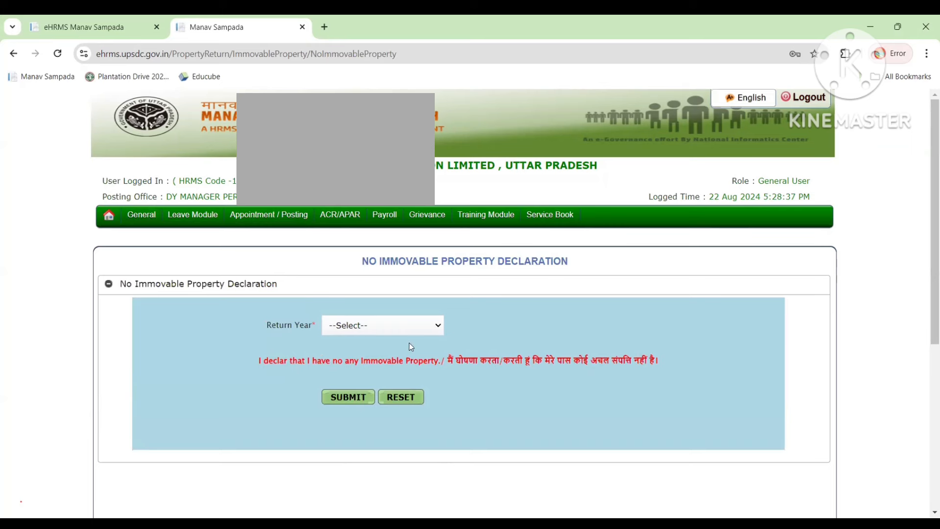
pyautogui.click(398, 324)
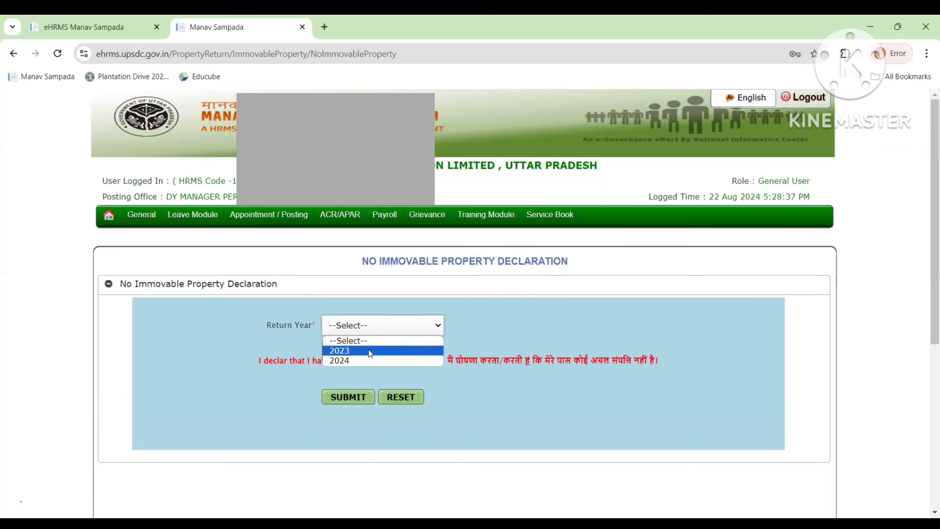
pyautogui.click(370, 351)
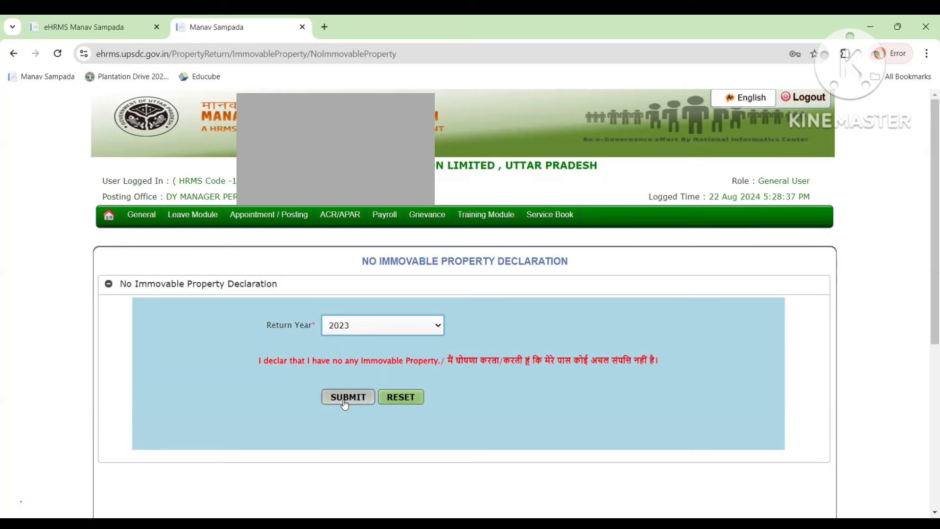
# Select the Hindi declaration text on the form.
pyautogui.doubleClick(464, 361)
pyautogui.moveTo(502, 371); pyautogui.dragTo(646, 361)
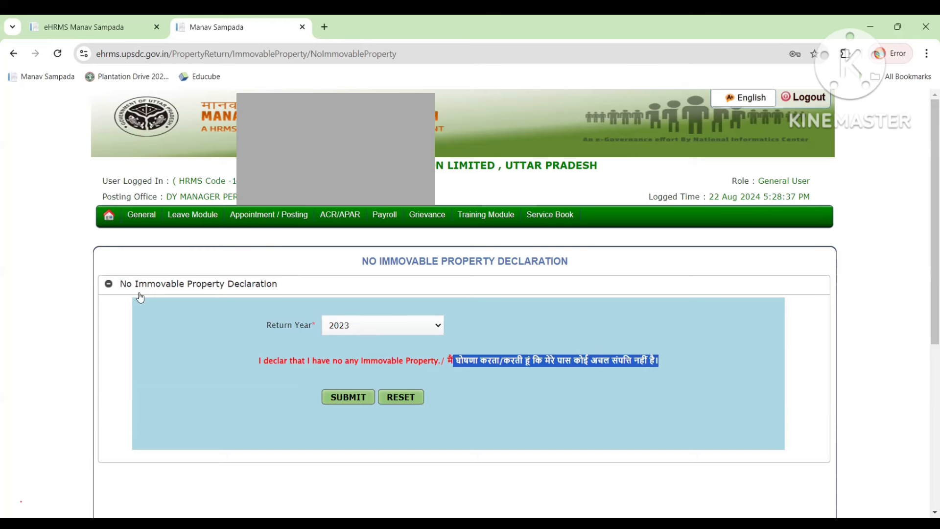
pyautogui.moveTo(139, 221)
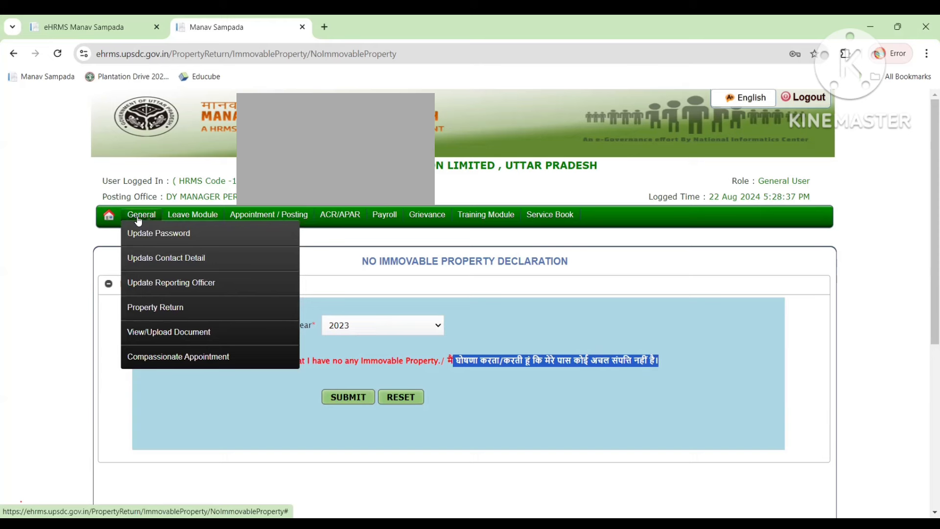
# Open No Movable Property Declaration, pick Return Year 2023, and highlight the Hindi declaration text.
pyautogui.moveTo(232, 308)
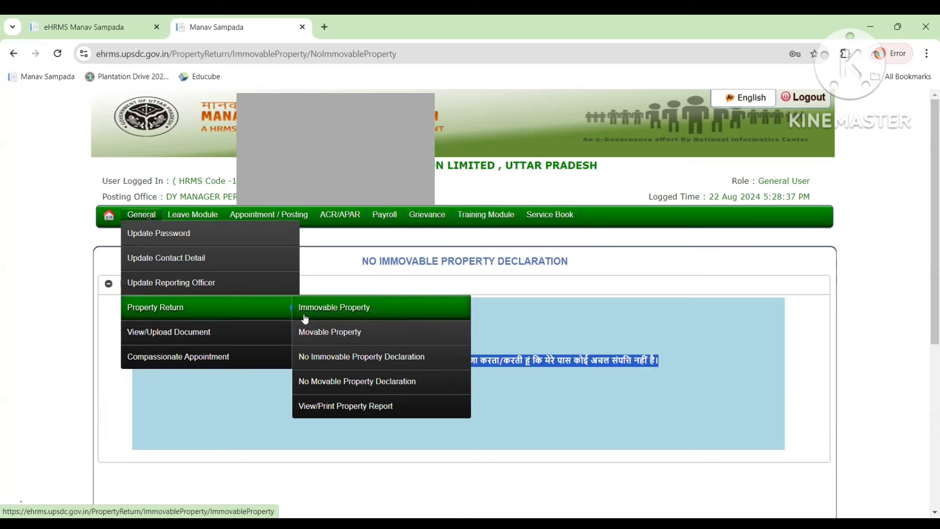
pyautogui.click(325, 382)
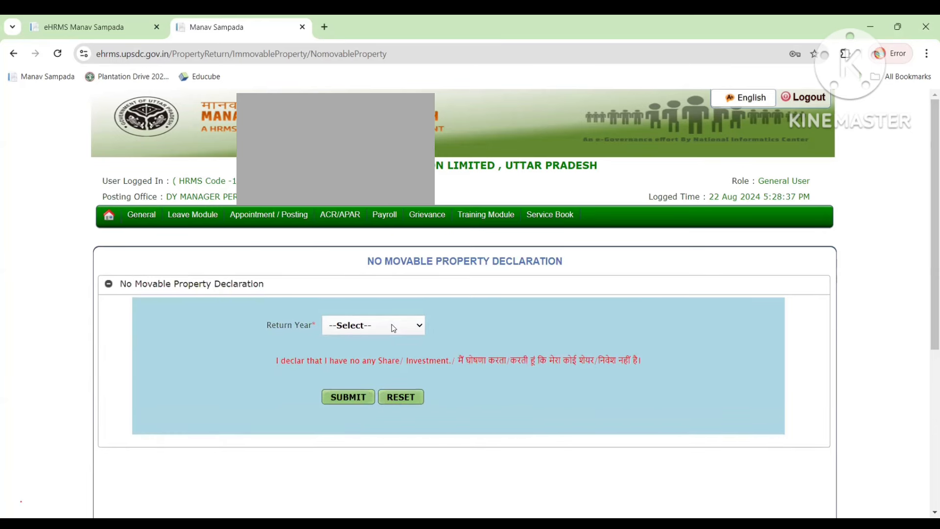
pyautogui.click(391, 327)
pyautogui.click(370, 351)
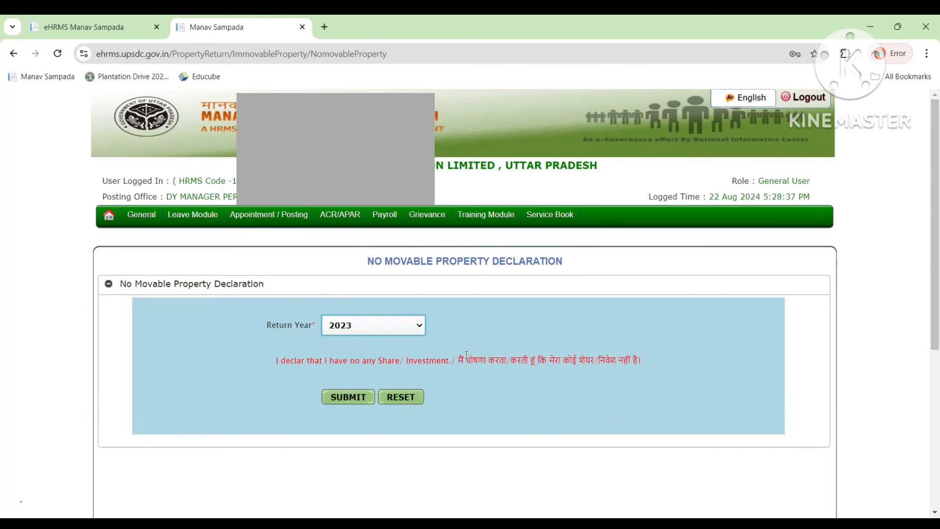
pyautogui.moveTo(467, 355); pyautogui.dragTo(638, 371)
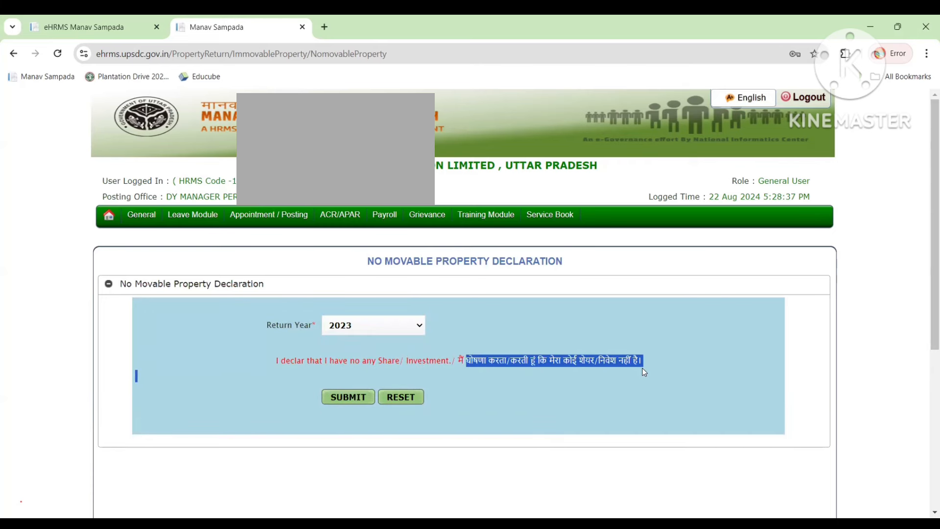